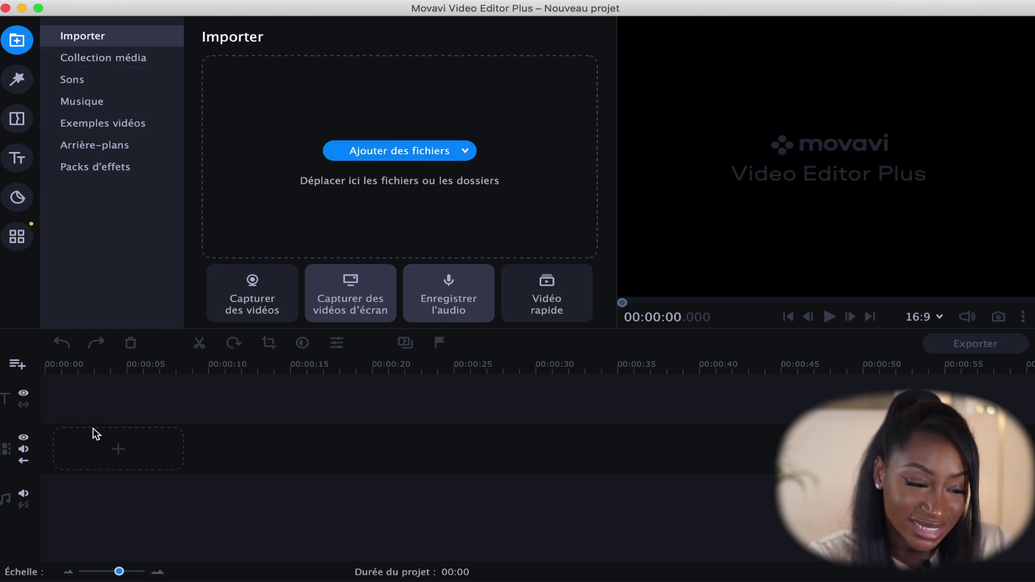
- Import C0066.MP4 from the BOUTON D'ANIMATION folder and place it at the start of the timeline's video track
left_click(141, 450)
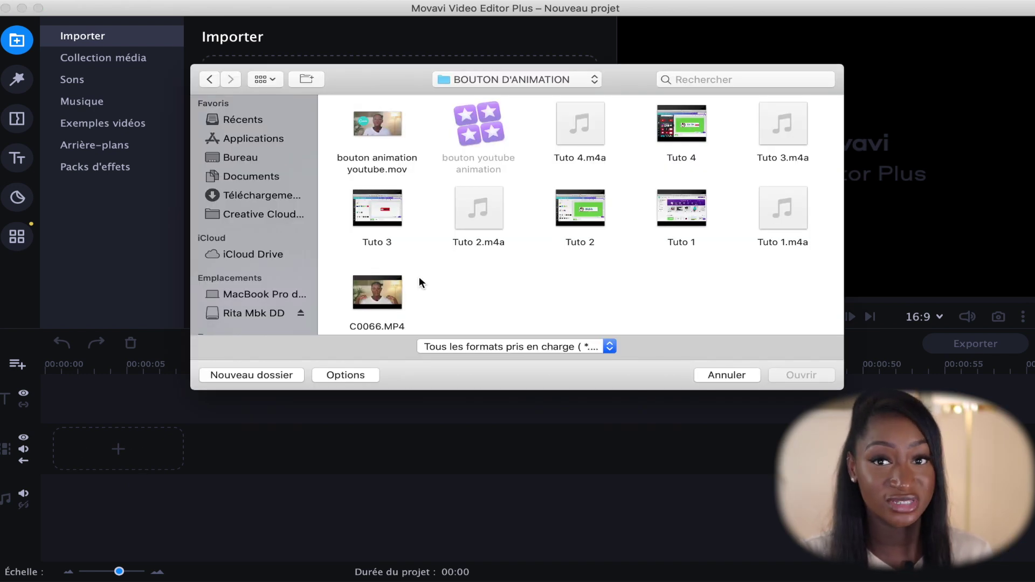
double_click(387, 287)
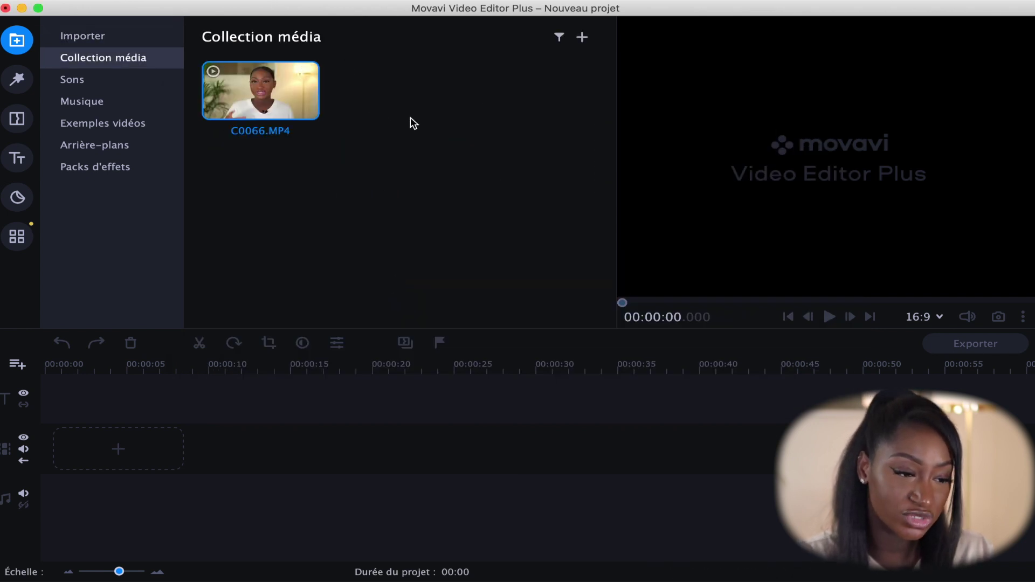
left_click_drag(282, 90, 90, 440)
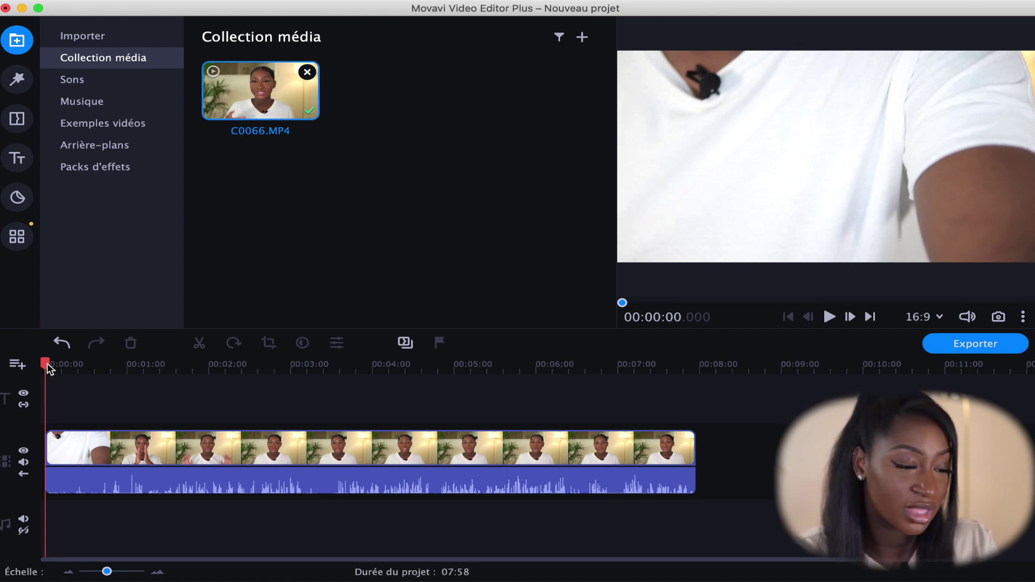
- Split the timeline clip at the 00:00:42 mark
left_click_drag(46, 364, 100, 373)
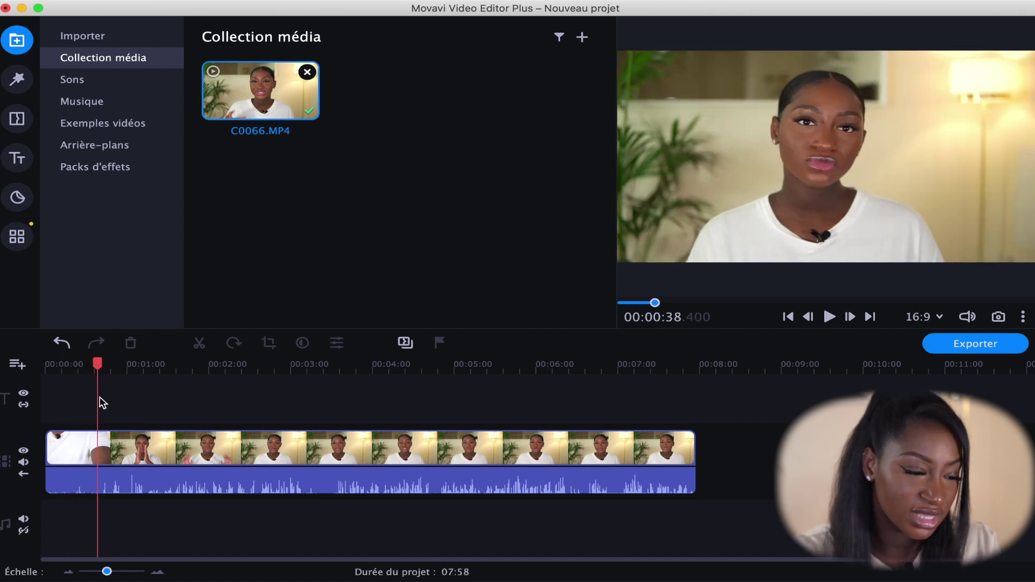
left_click(102, 447)
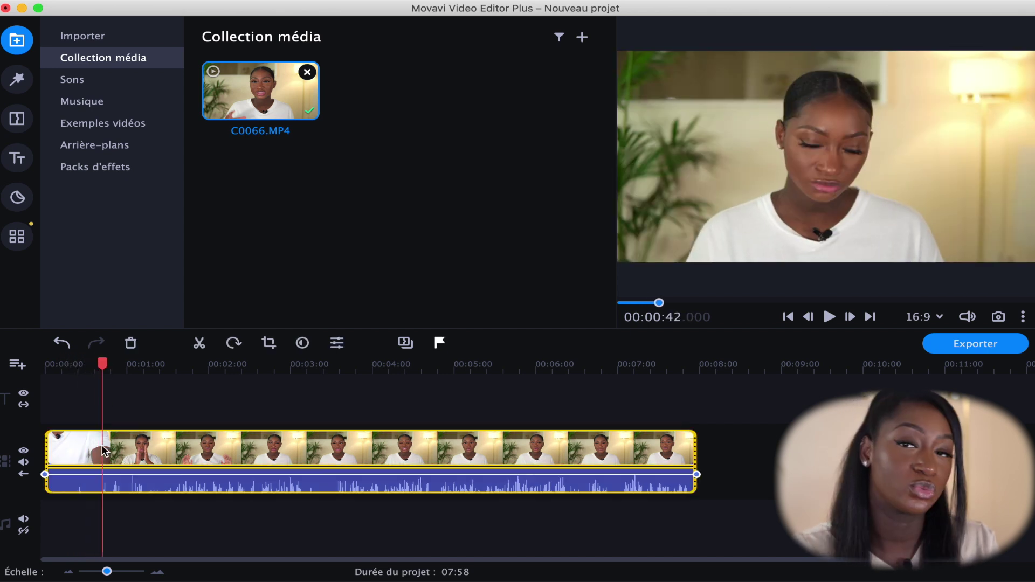
left_click(200, 348)
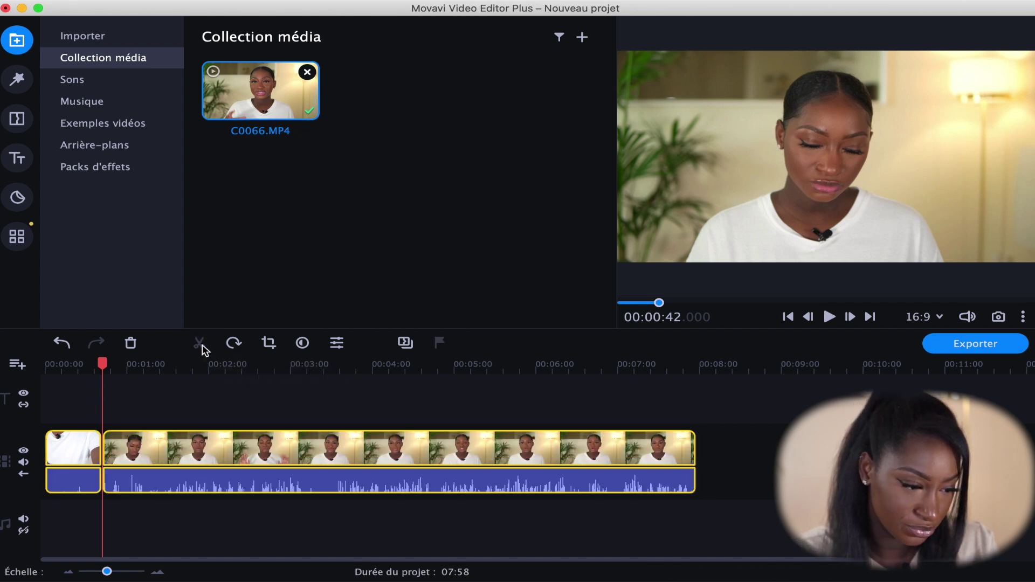
- Split the footage on the video track at 00:01:22, about 00:02:00 and 00:02:33
left_click(158, 364)
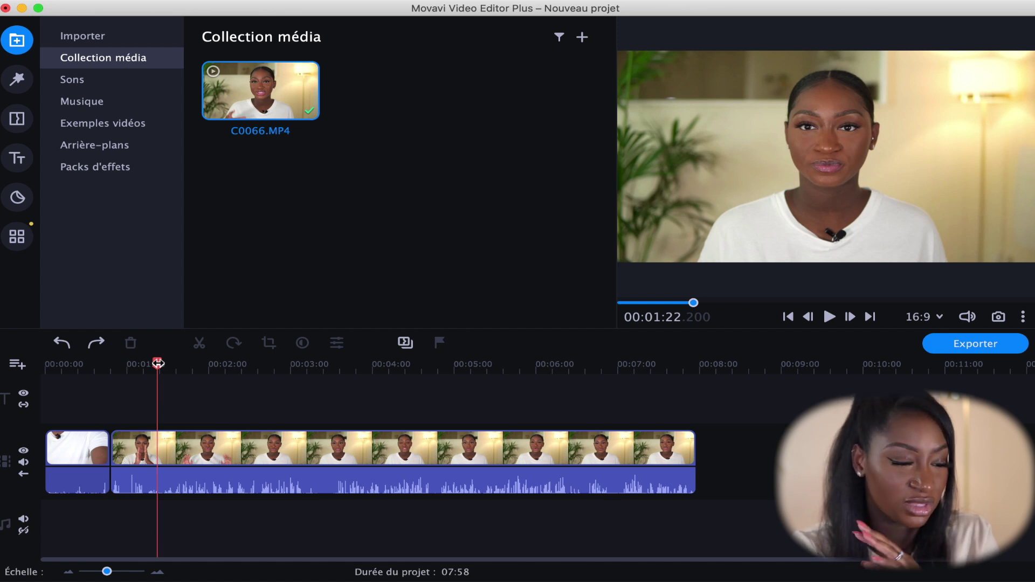
left_click(156, 447)
left_click(199, 343)
left_click(197, 421)
left_click_drag(153, 369, 254, 363)
left_click(207, 443)
key("super+b")
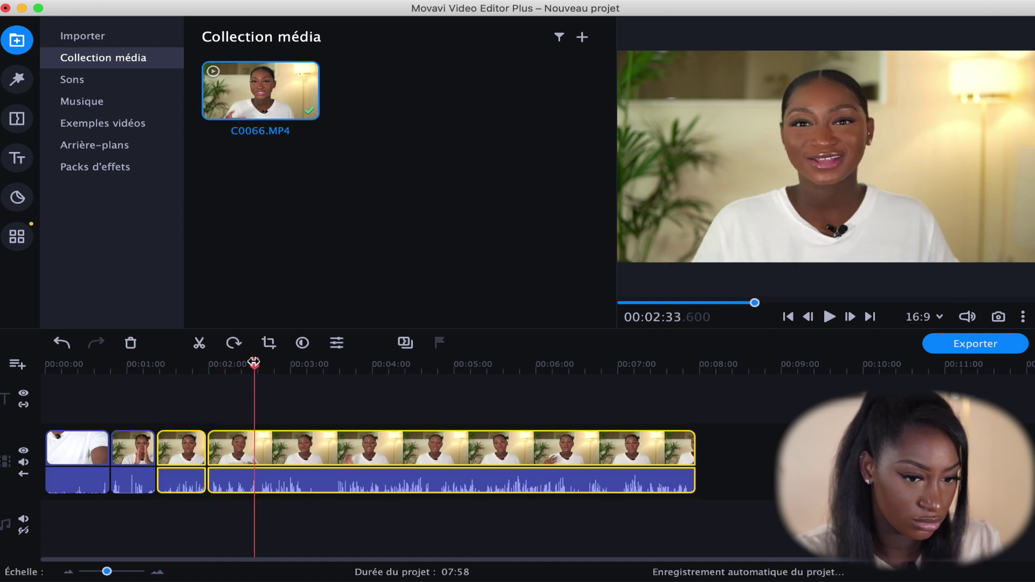
key("super+b")
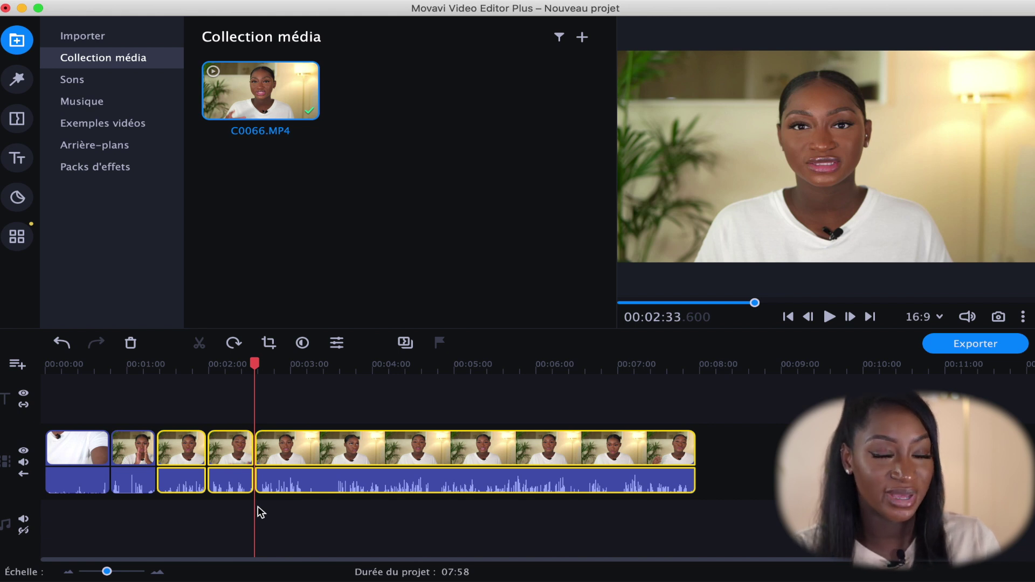
- Browse the available effect packs for vlog, intro and themed bundles
left_click(108, 170)
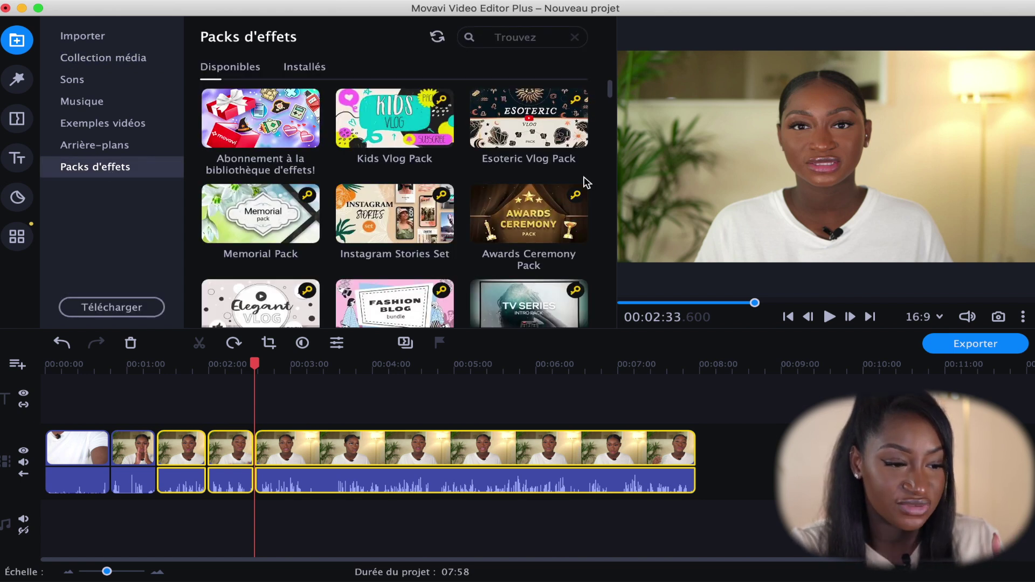
scroll(217, 218, "down", 3)
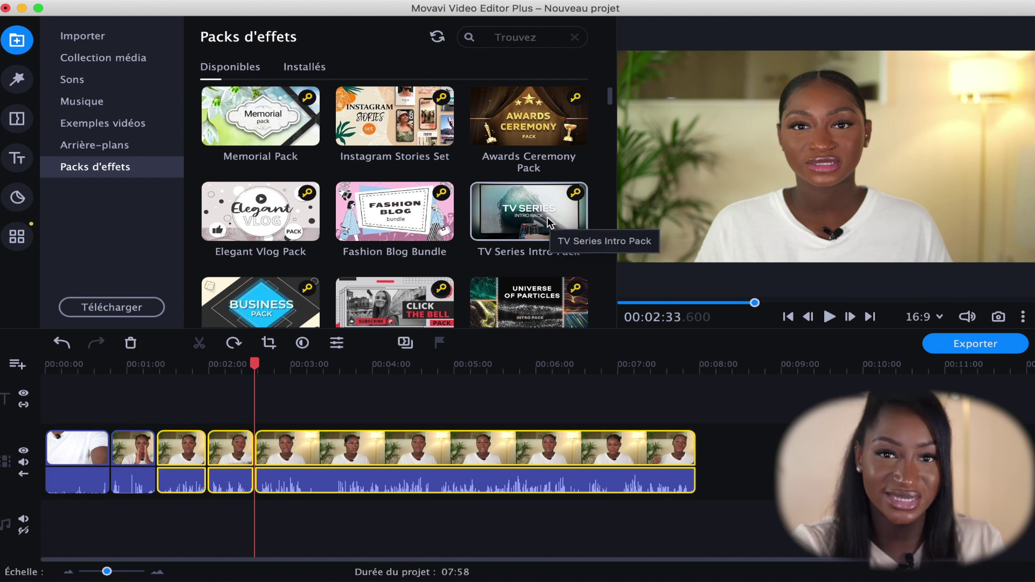
scroll(548, 217, "down", 10)
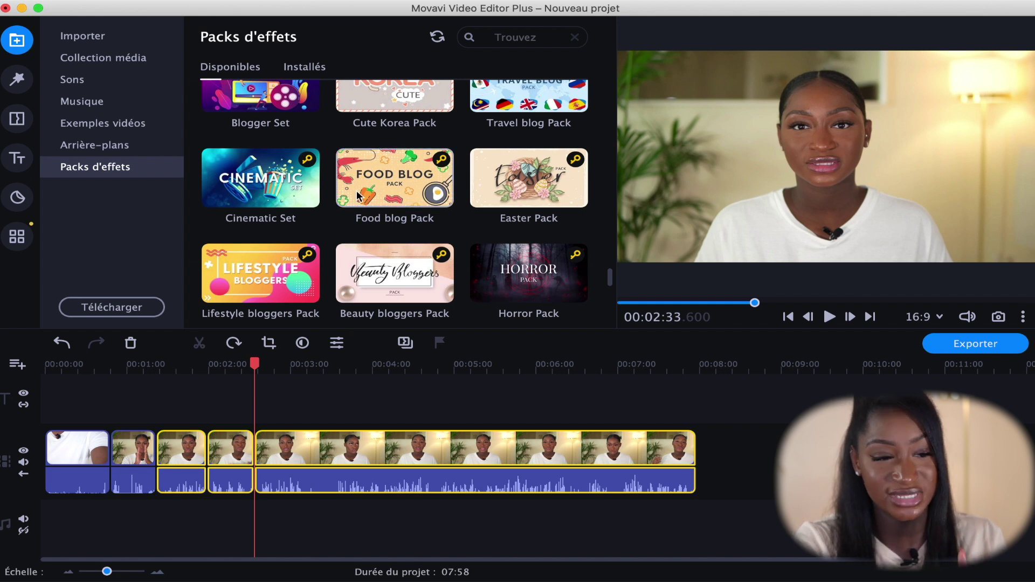
scroll(238, 215, "up", 5)
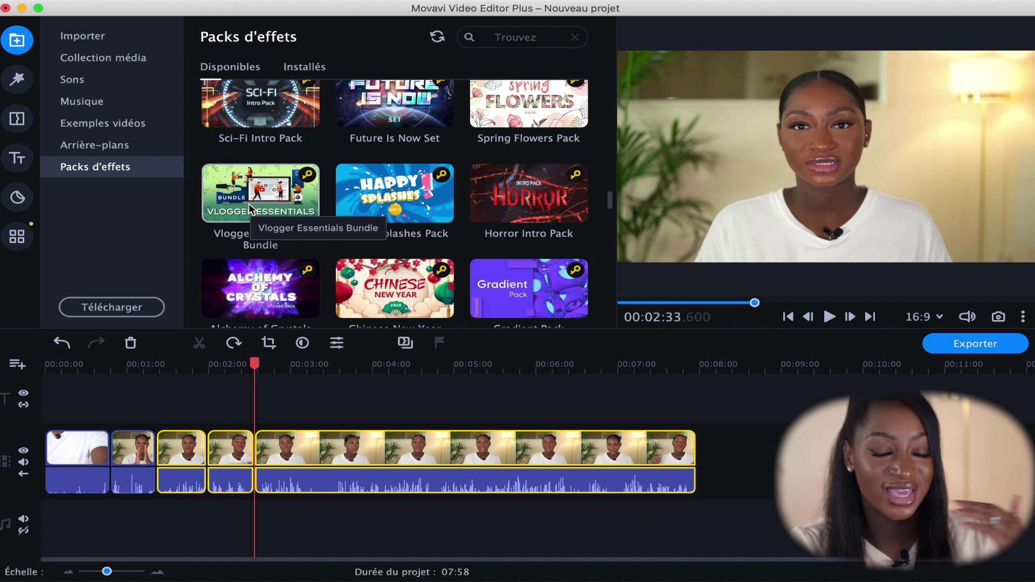
scroll(248, 202, "down", 1)
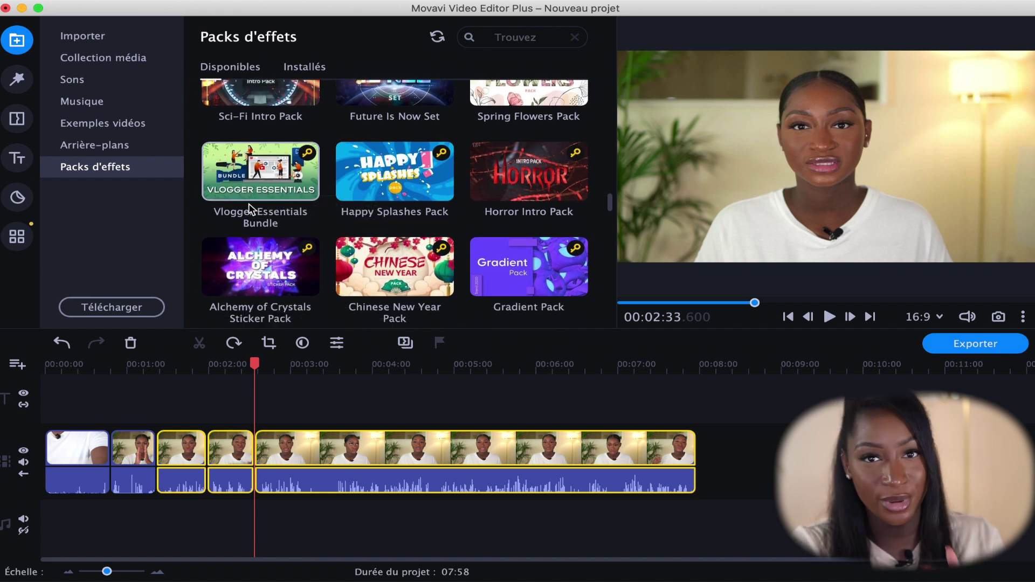
scroll(248, 203, "down", 10)
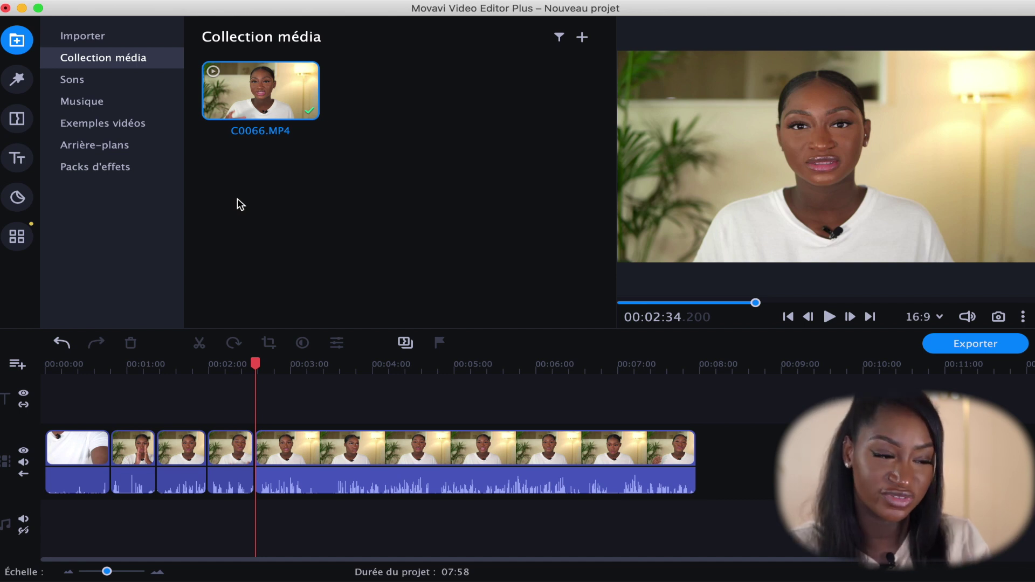
- Insert the Channel – light intro on the video track between the first and second clips, at 00:00:48
left_click(11, 158)
left_click(140, 37)
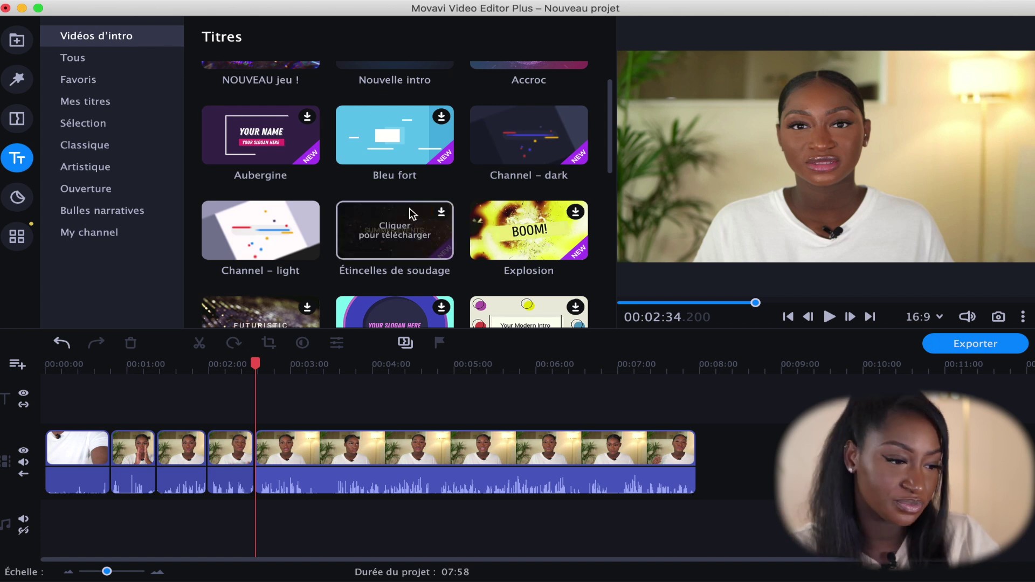
left_click(251, 230)
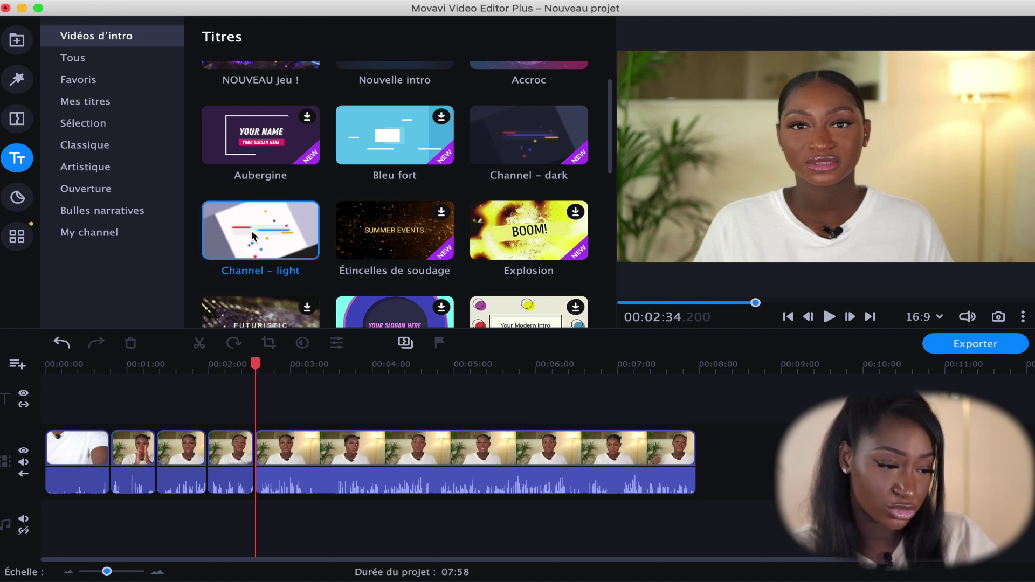
scroll(252, 231, "up", 1)
left_click_drag(251, 272, 116, 454)
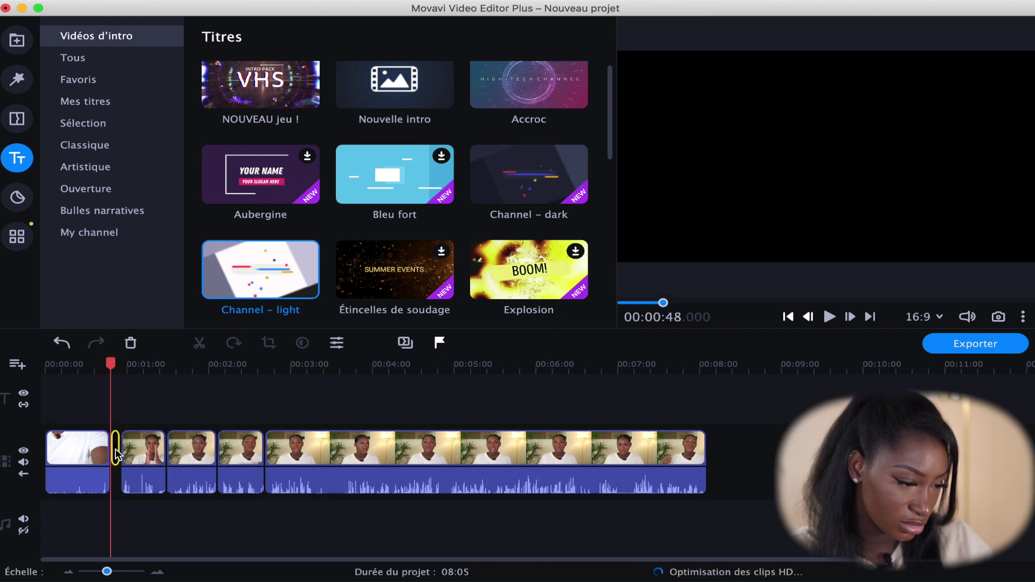
- Open the inserted Channel – light intro for editing and play its preview
left_click_drag(107, 573, 119, 572)
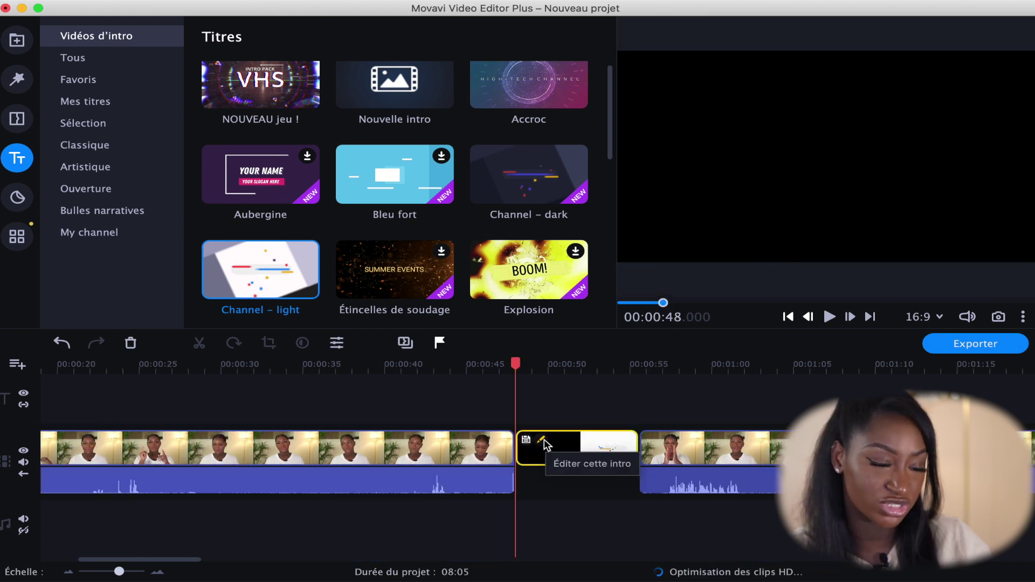
left_click(543, 441)
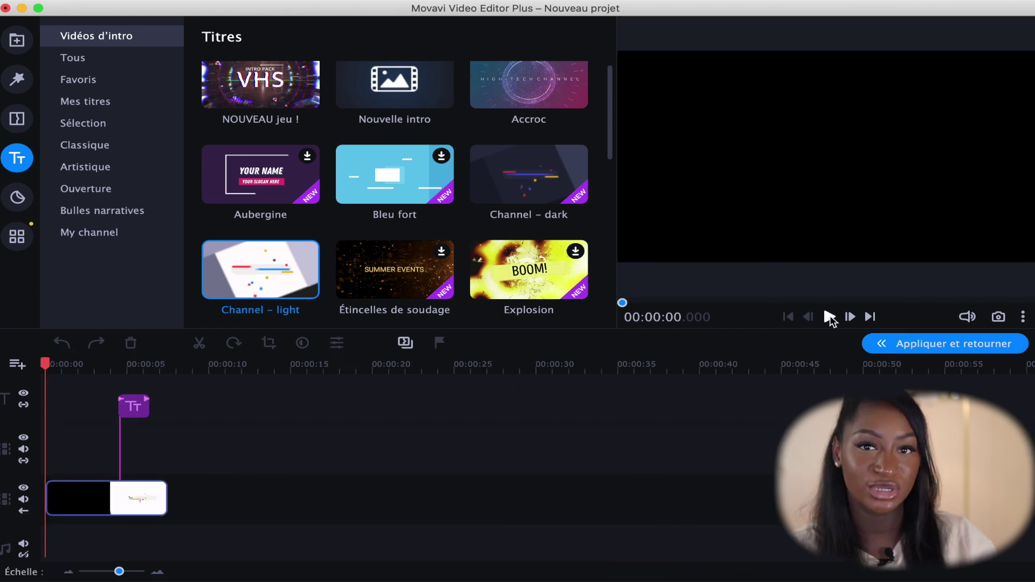
left_click(830, 317)
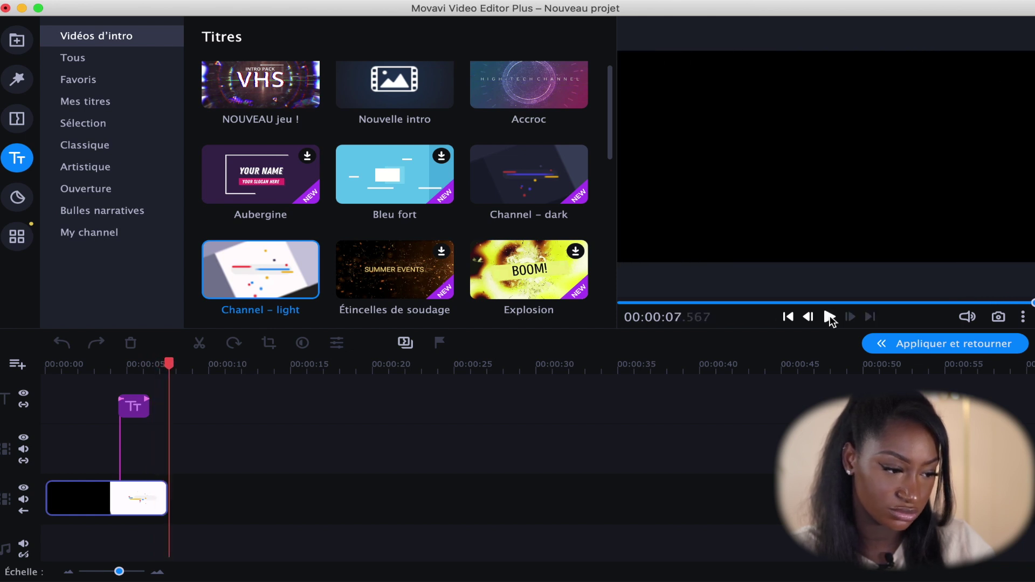
- Replace the intro's MY CHANNEL title text with the channel owner's name
left_click_drag(170, 368, 136, 364)
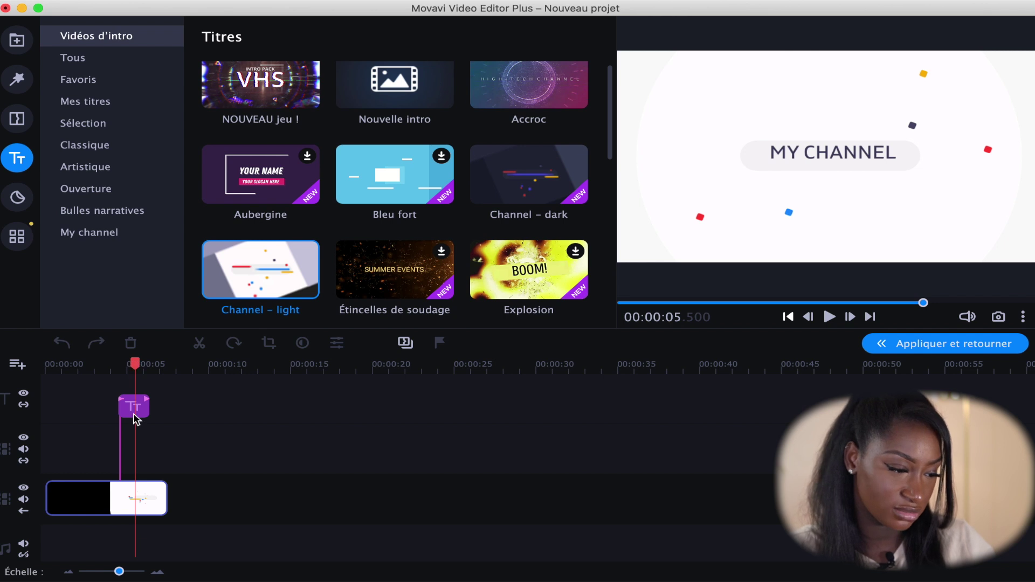
left_click(136, 415)
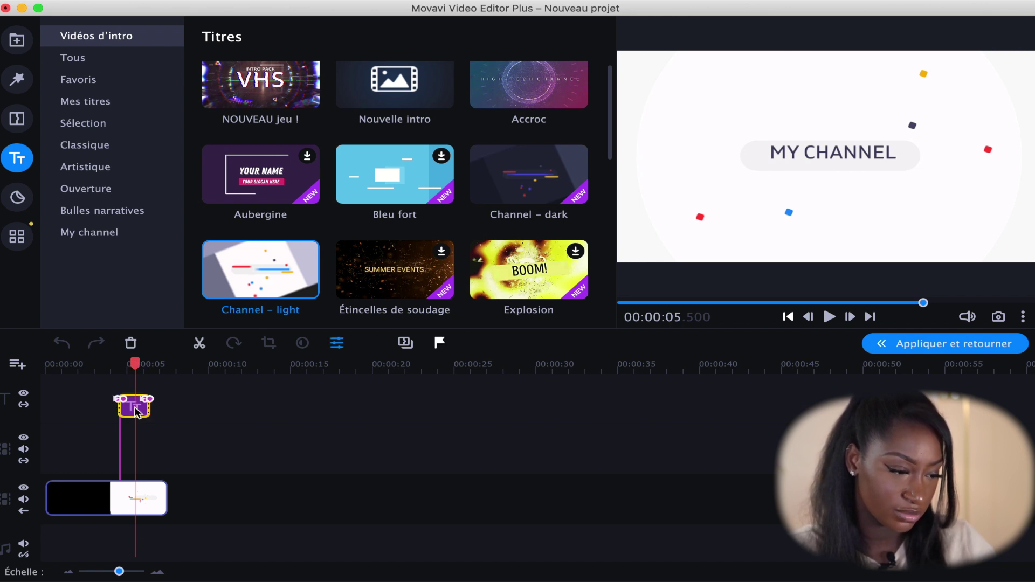
double_click(136, 411)
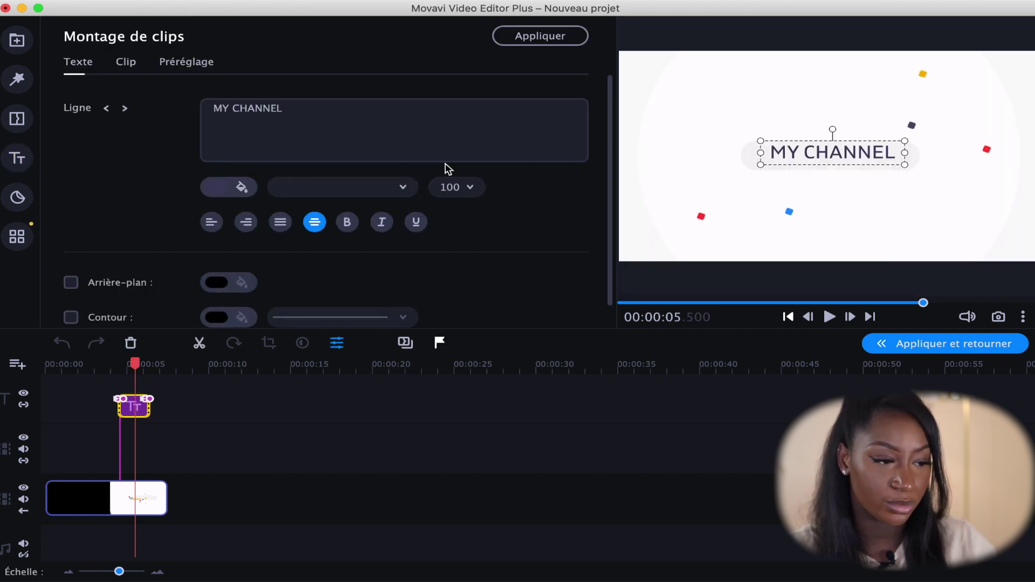
left_click(349, 106)
left_click_drag(349, 106, 141, 106)
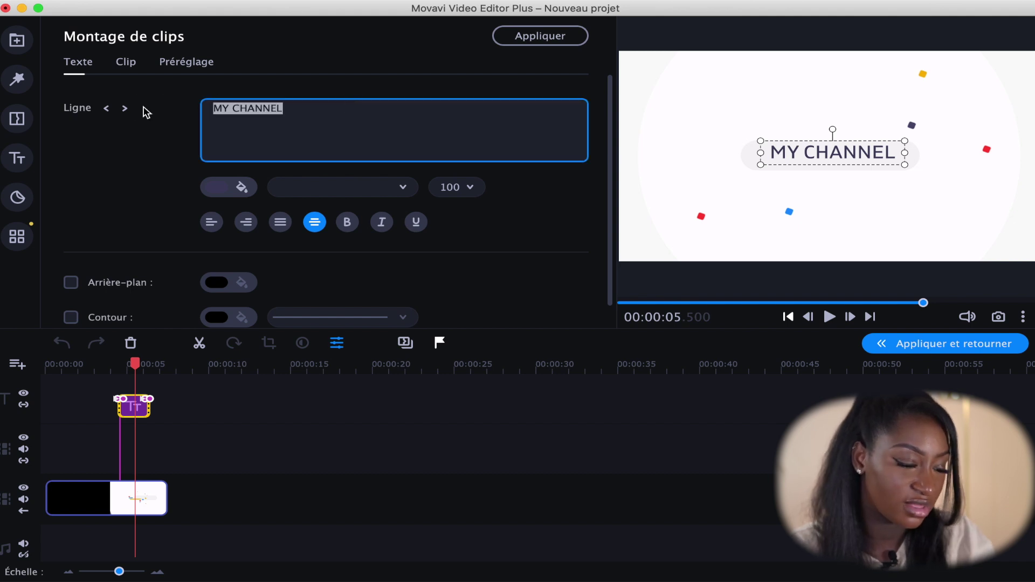
type("rITA")
key("BackSpace")
key("BackSpace")
key("BackSpace")
key("BackSpace")
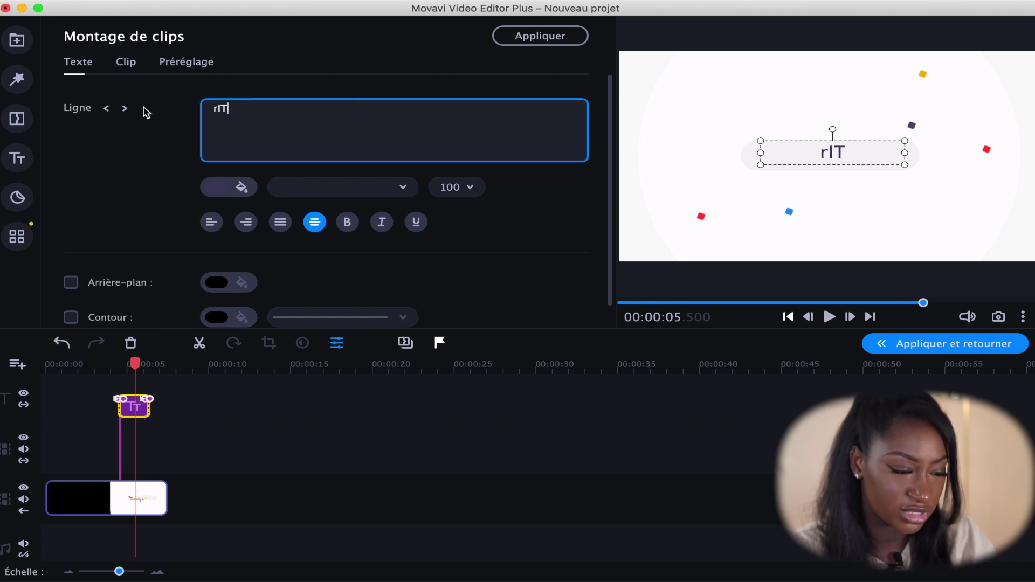
type("Rita Mbk")
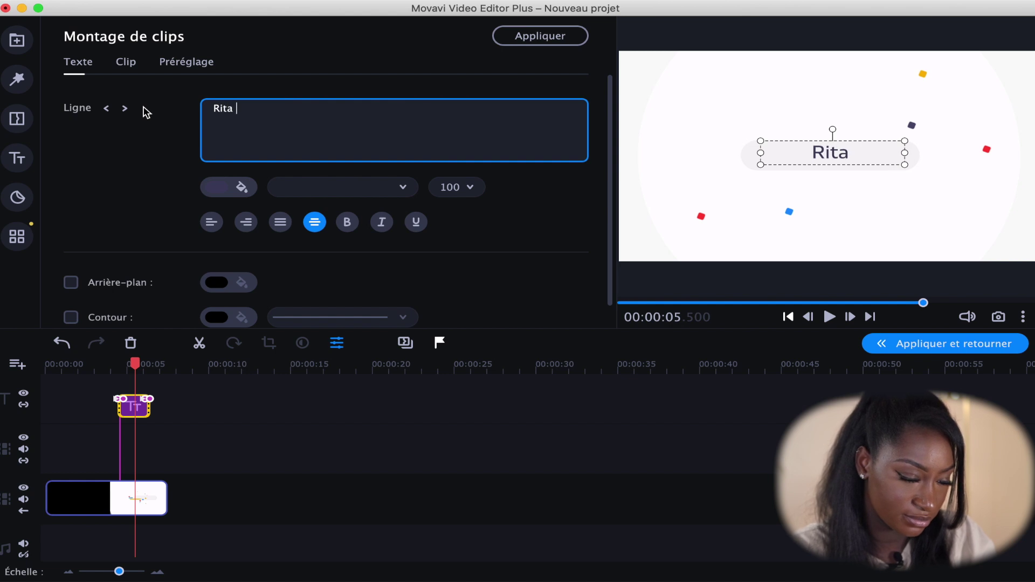
left_click(247, 184)
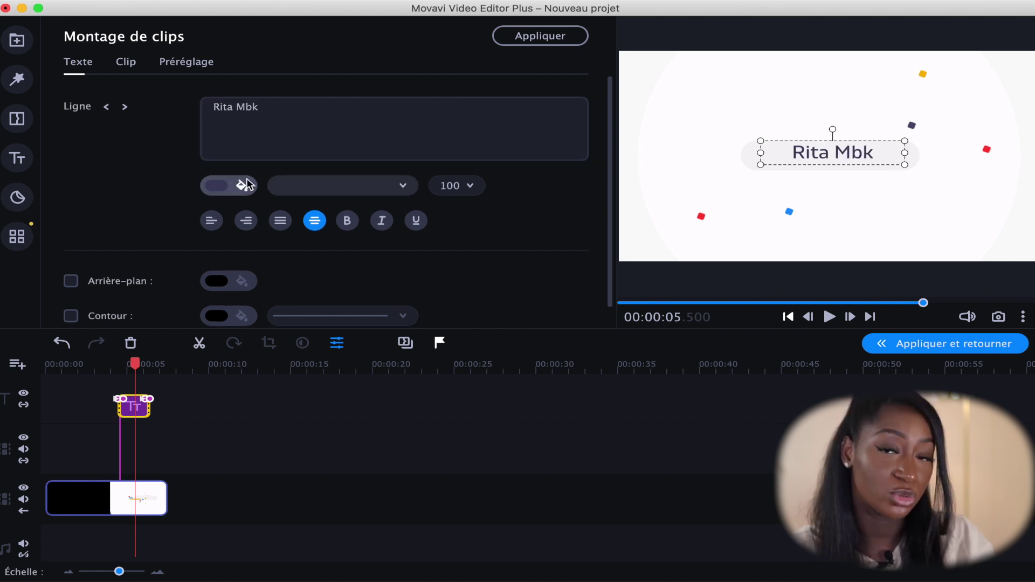
left_click(408, 188)
left_click(422, 185)
left_click(470, 186)
left_click(470, 187)
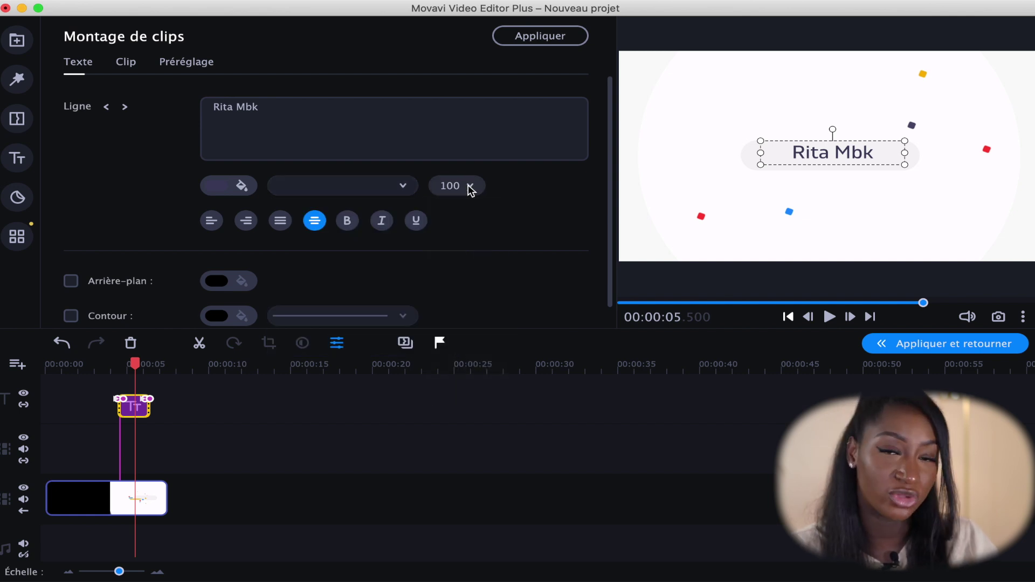
- Apply the title edit, return to the main project with the updated intro, and play it back to check it
left_click(546, 38)
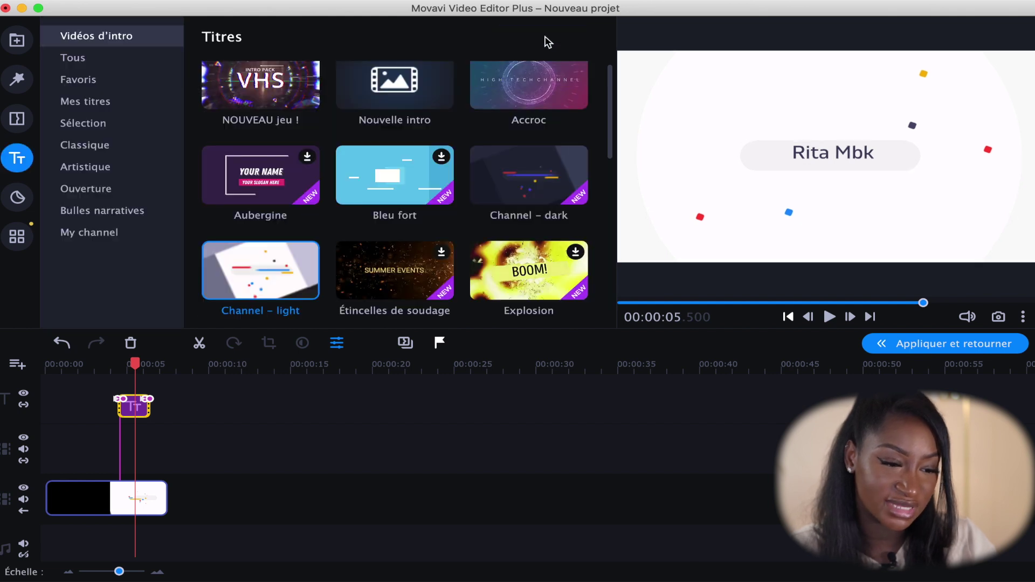
left_click(954, 345)
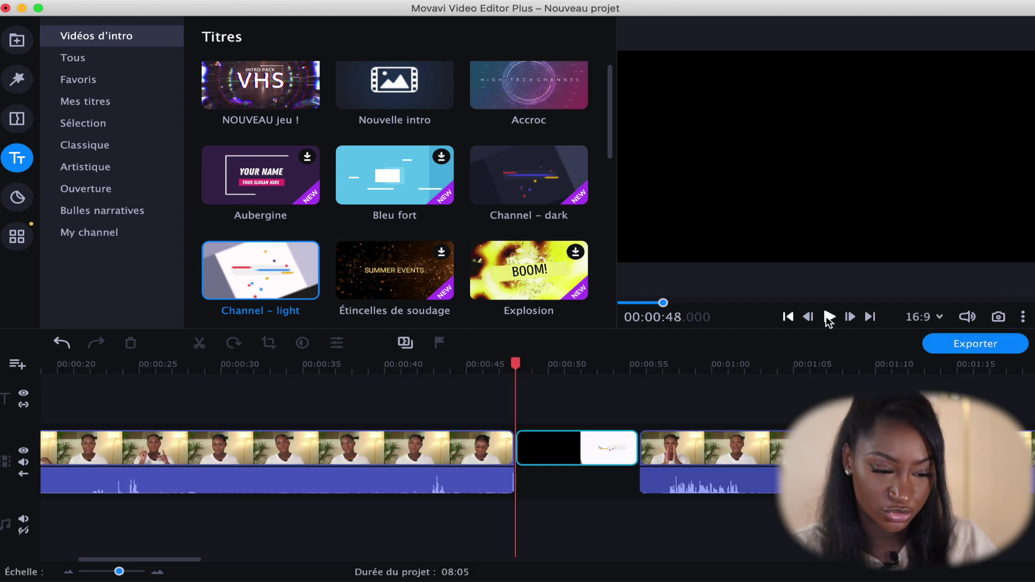
left_click(830, 318)
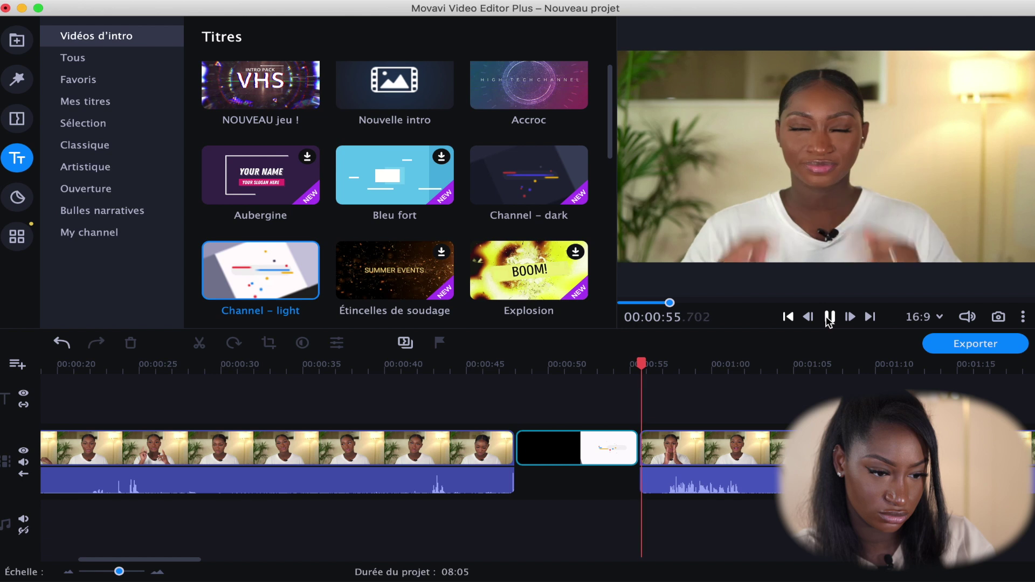
left_click(830, 318)
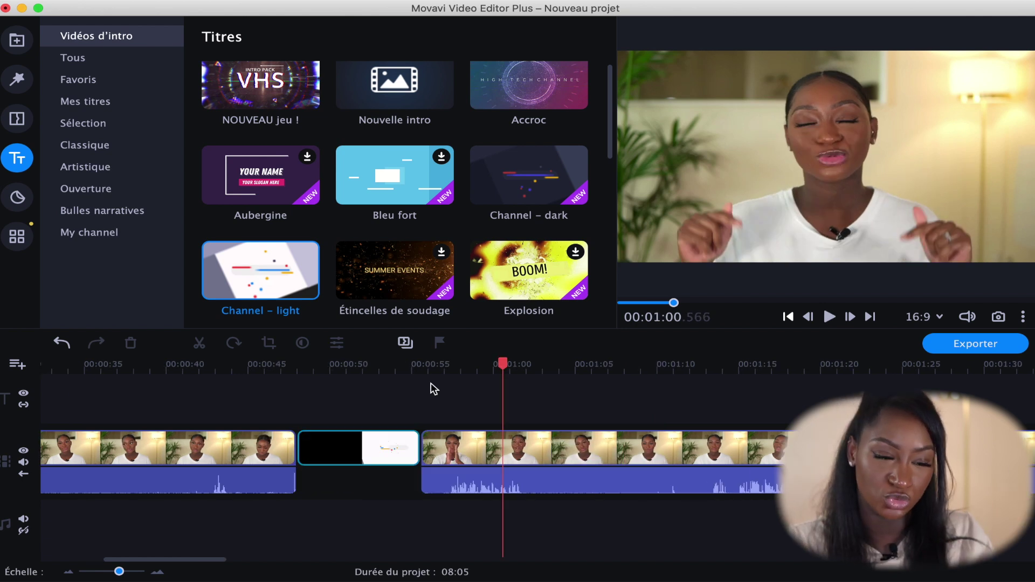
- Preview the My channel titles and add Channel – light 1 to the title track at about 00:00:56
left_click(432, 383)
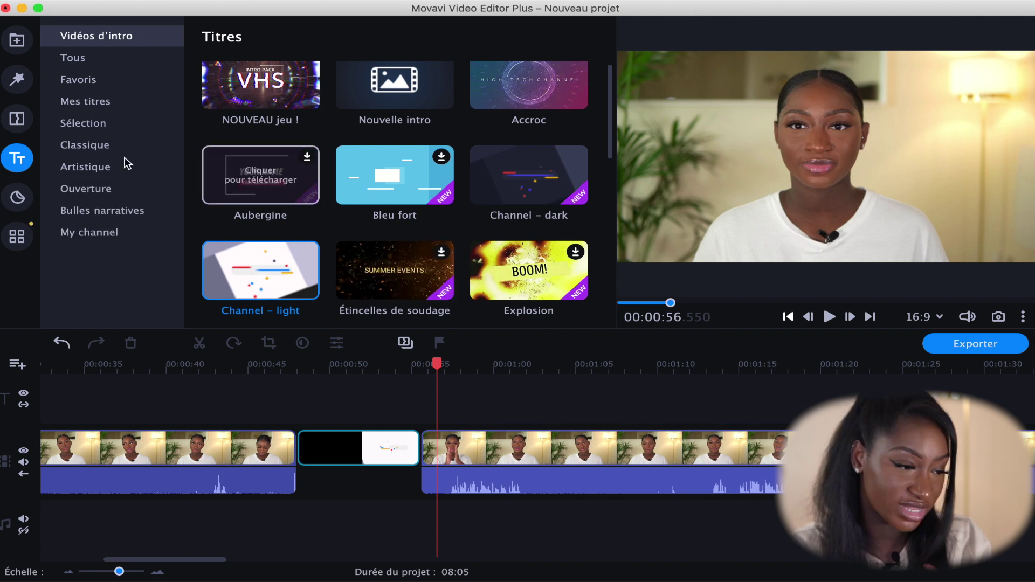
left_click(101, 235)
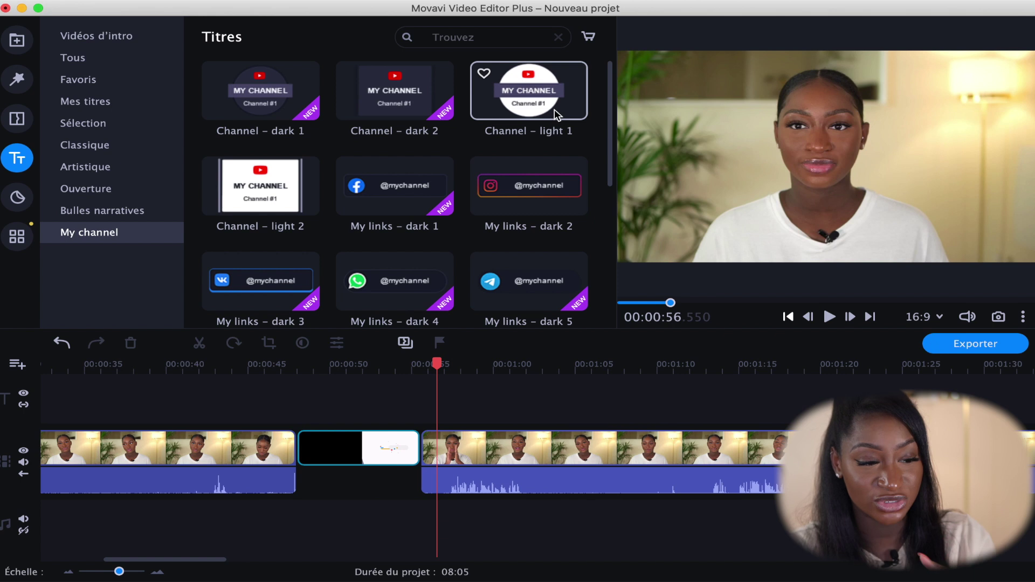
left_click(543, 89)
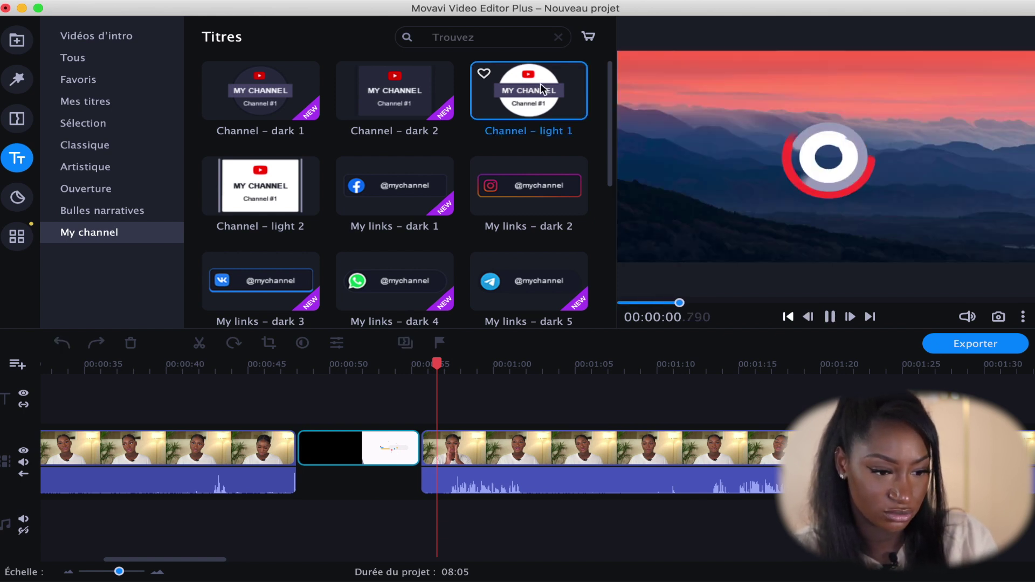
left_click(373, 96)
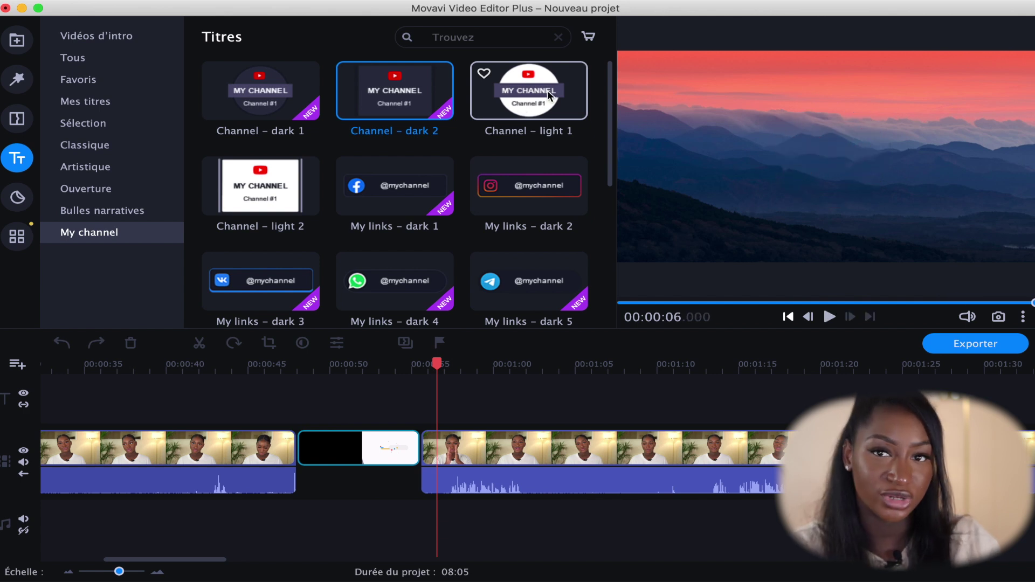
left_click_drag(549, 95, 455, 387)
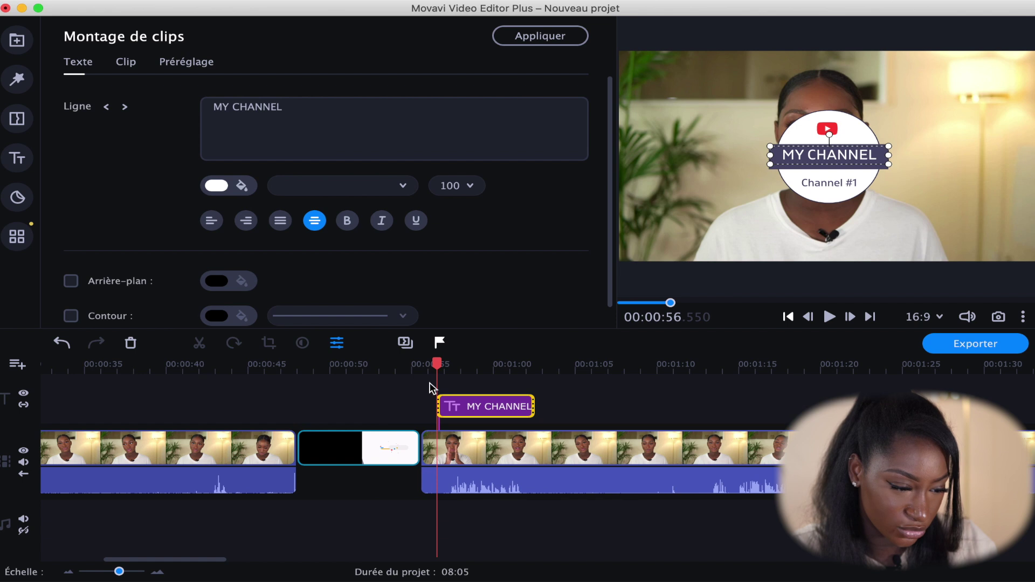
- Open the new title for editing and replace its MY CHANNEL line with the channel owner's name
left_click(488, 408)
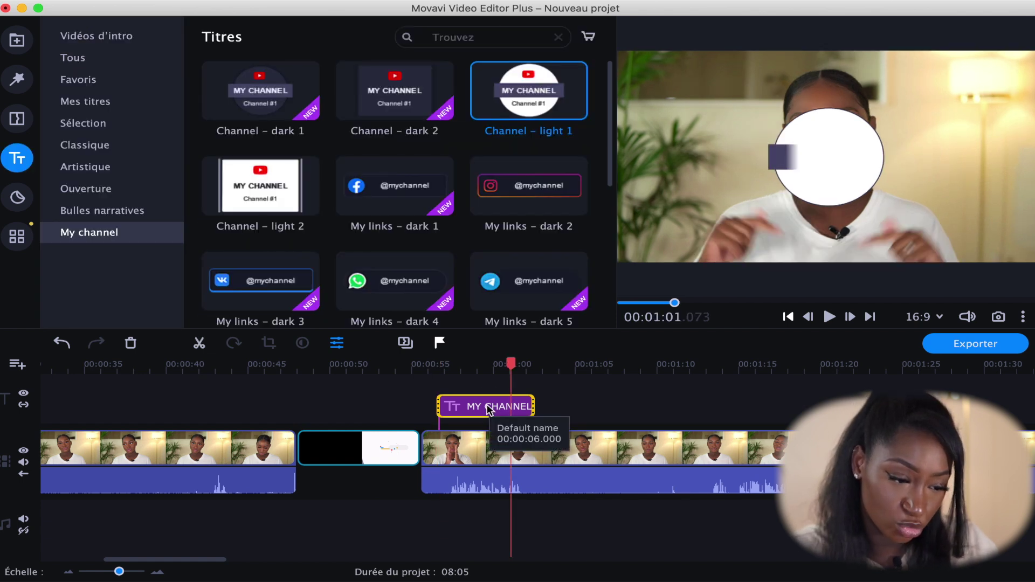
double_click(488, 408)
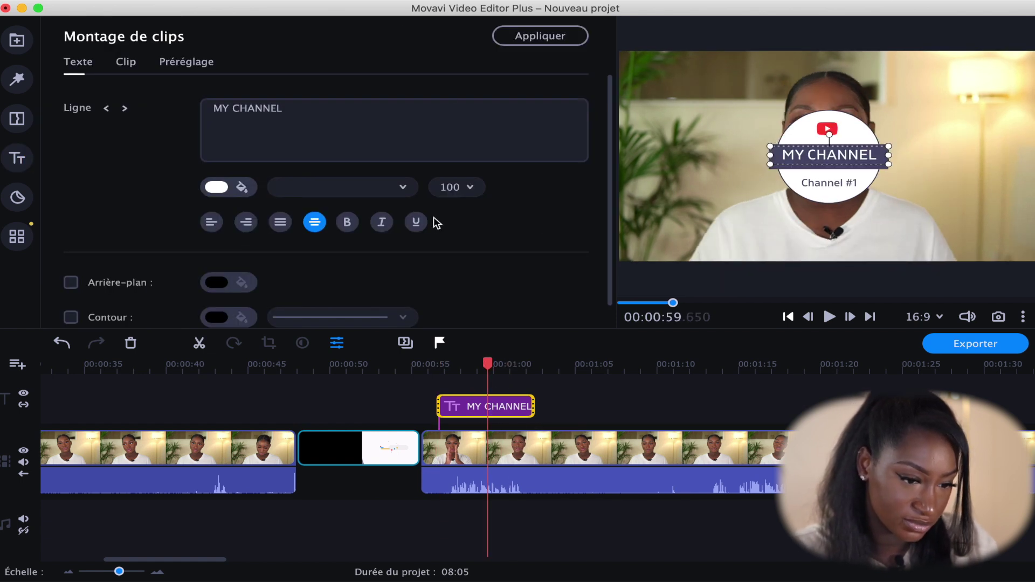
triple_click(308, 113)
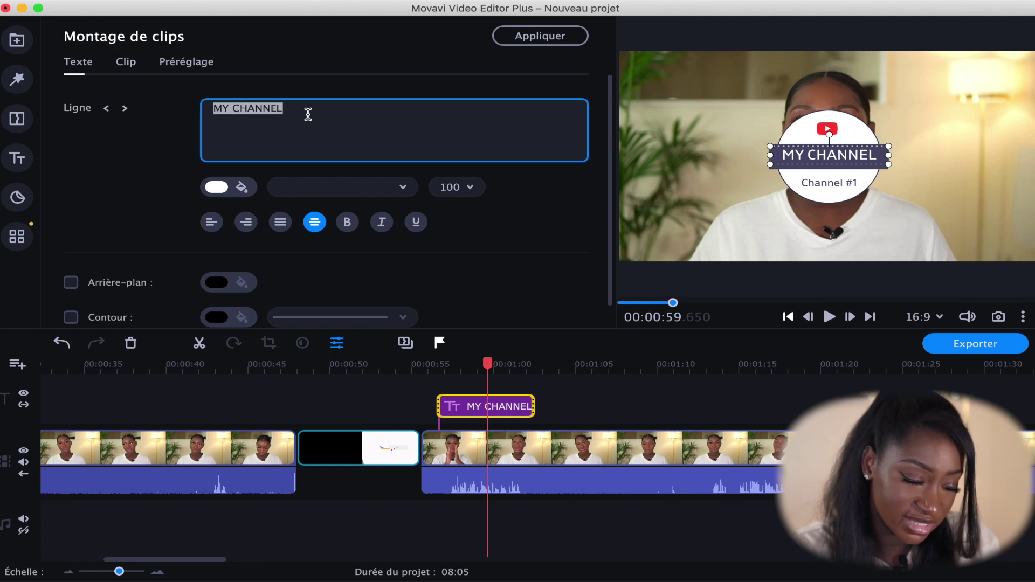
type("Rita MBK")
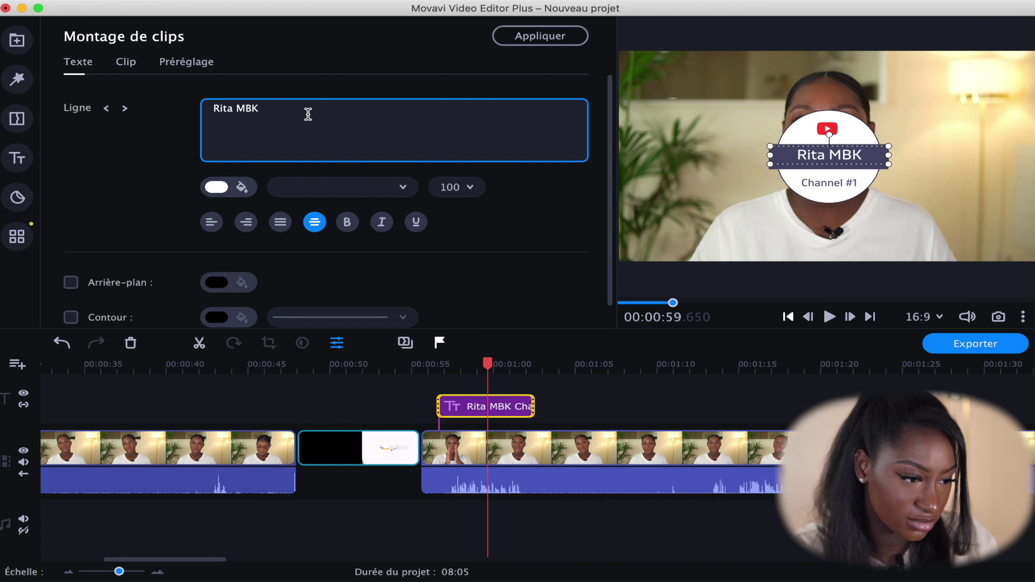
- Change the title's Channel #1 line to YouTube and view the title in the frame at 00:00:59
left_click(819, 183)
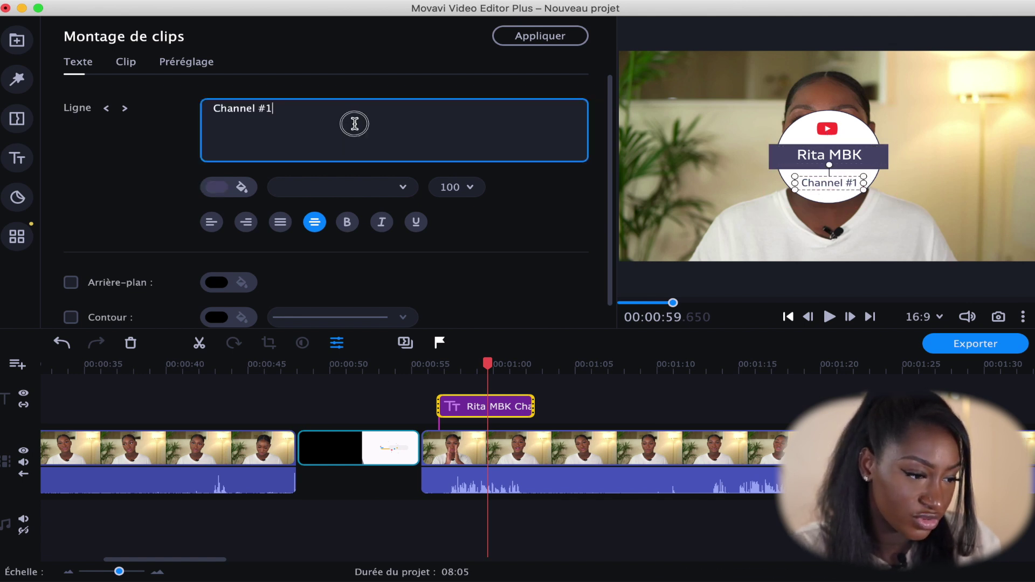
key("super+a")
type("Yo")
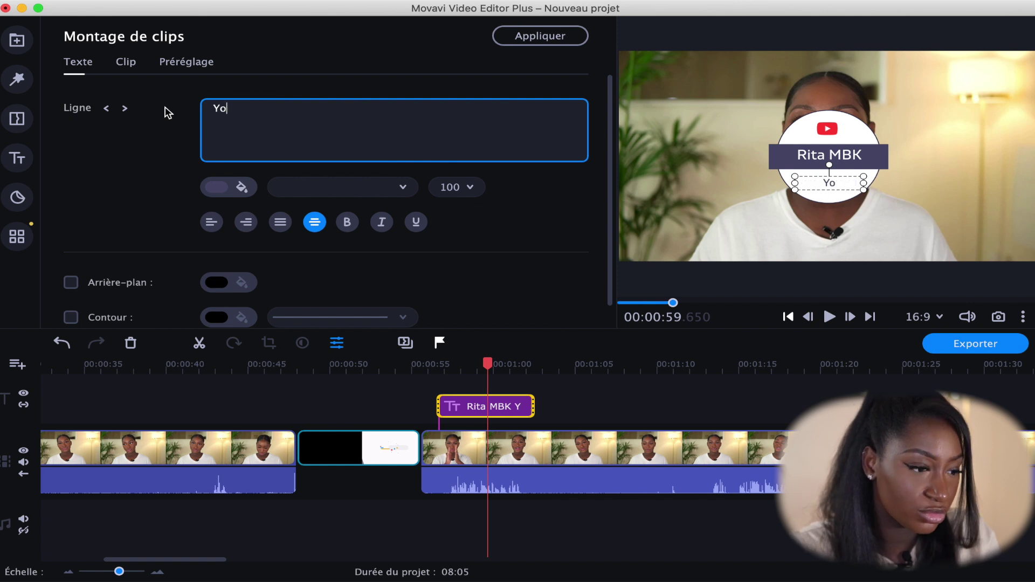
type("uTube")
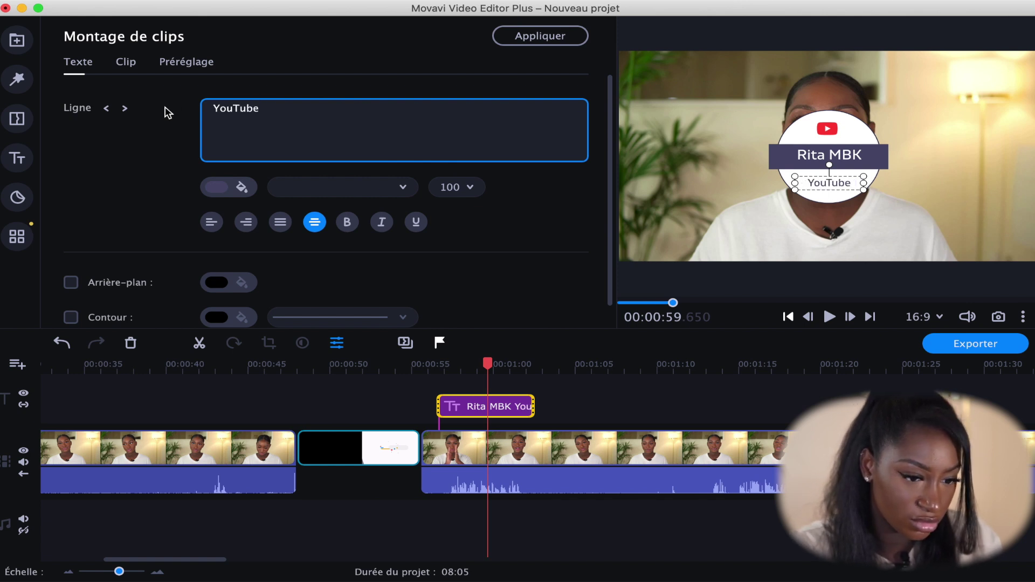
left_click(476, 378)
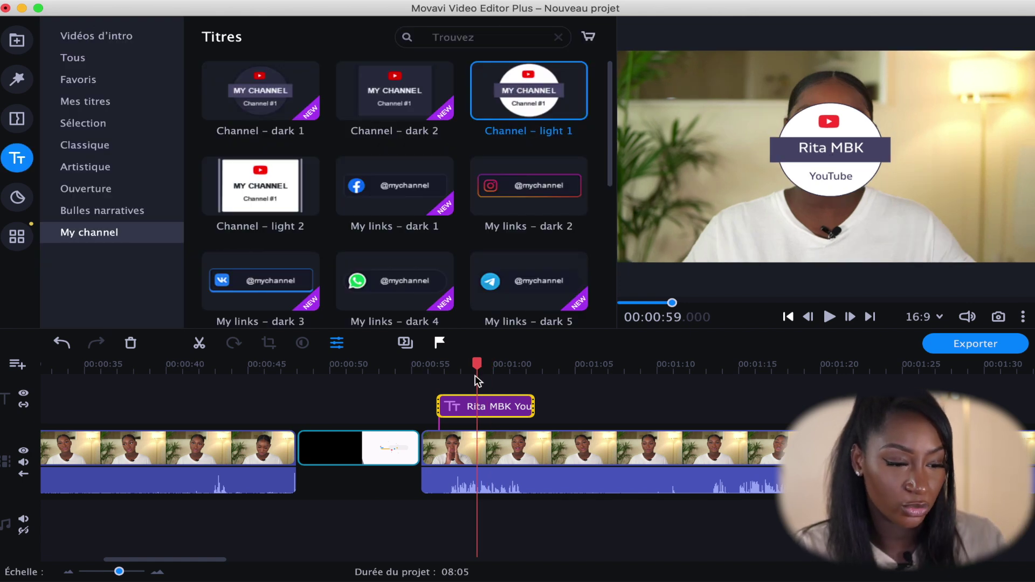
- Move the whole channel title to the empty area on the left beside the speaker, shrink it slightly and apply the change
double_click(477, 409)
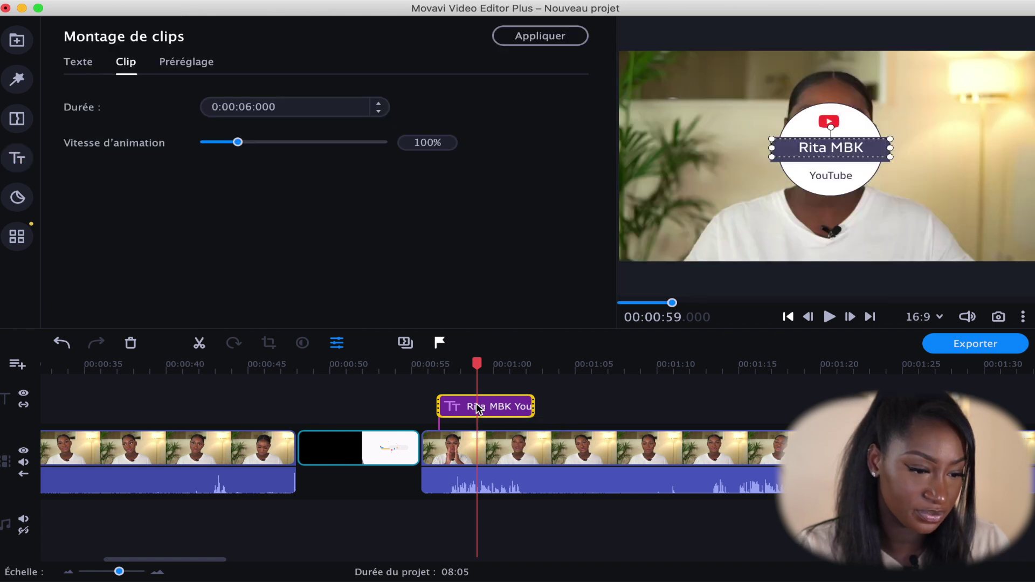
left_click(831, 118)
left_click_drag(829, 119, 921, 117)
left_click_drag(772, 137, 716, 132)
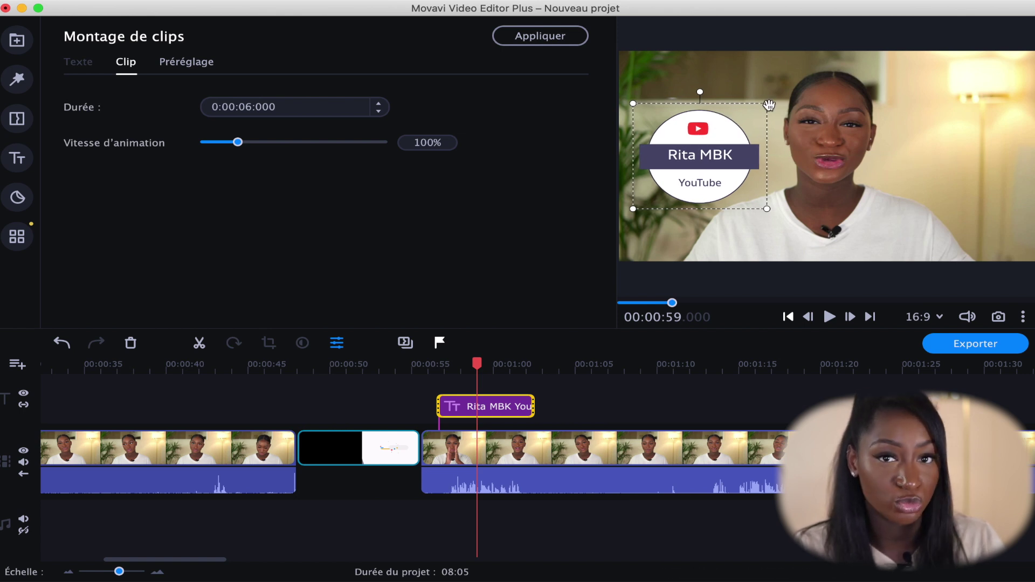
left_click_drag(768, 104, 718, 149)
key("super+z")
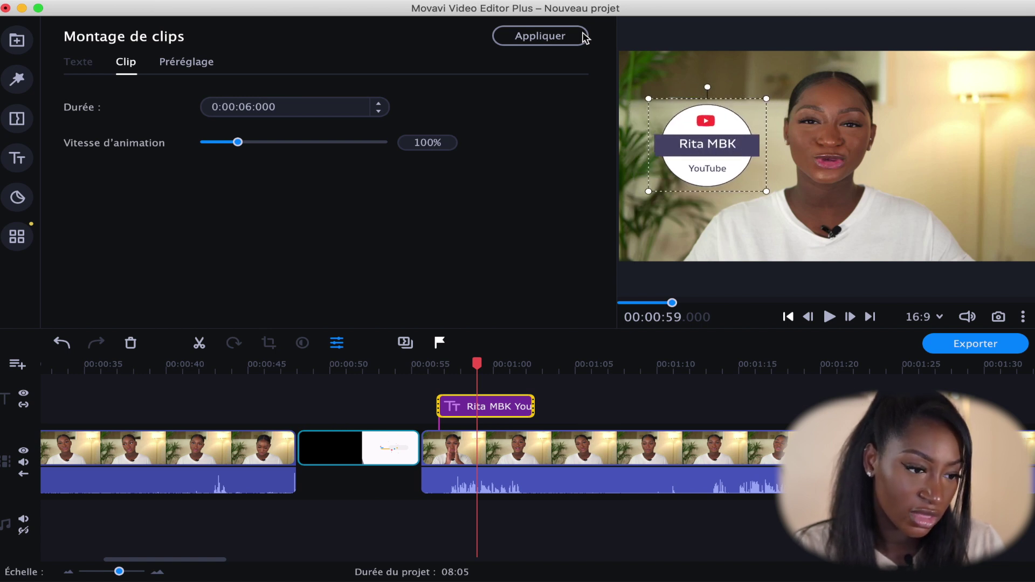
left_click(565, 36)
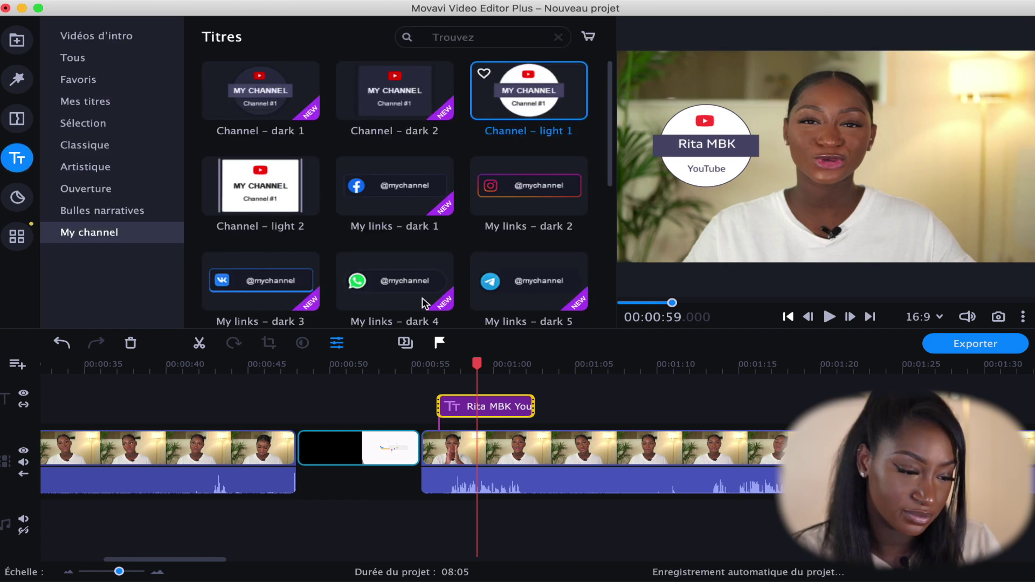
- Go to about 00:01:04 in the project and preview the My links – dark 2 title
left_click(561, 364)
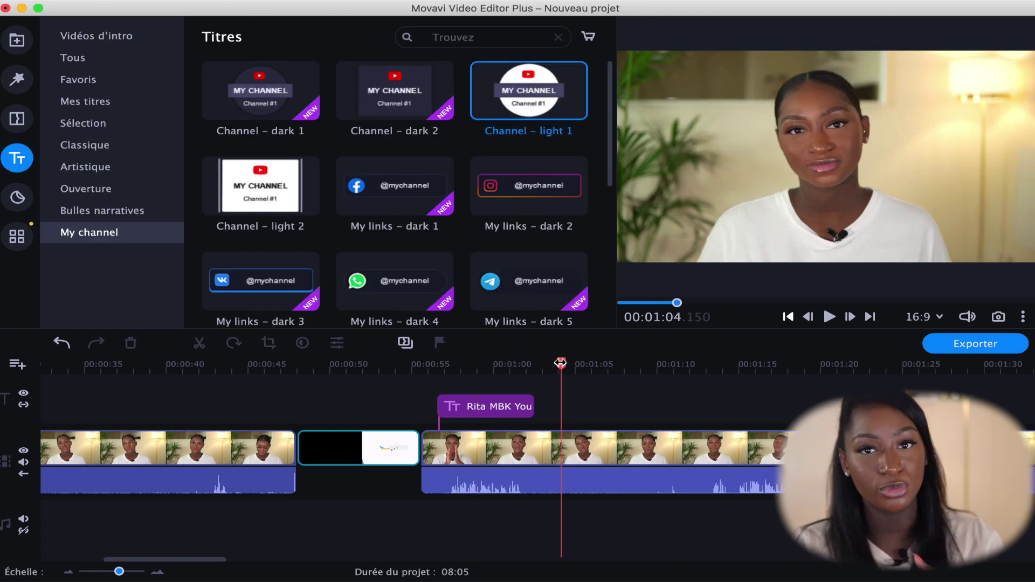
left_click(516, 181)
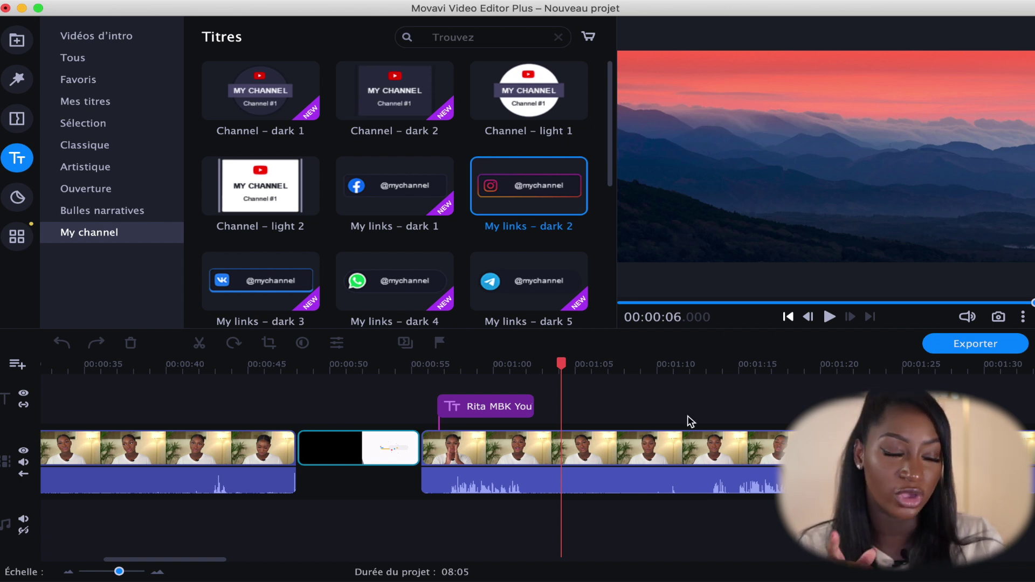
- Add the Décalage ← transition at the cut between the two clips near 00:01:28 and play it back
scroll(688, 421, "right", 10)
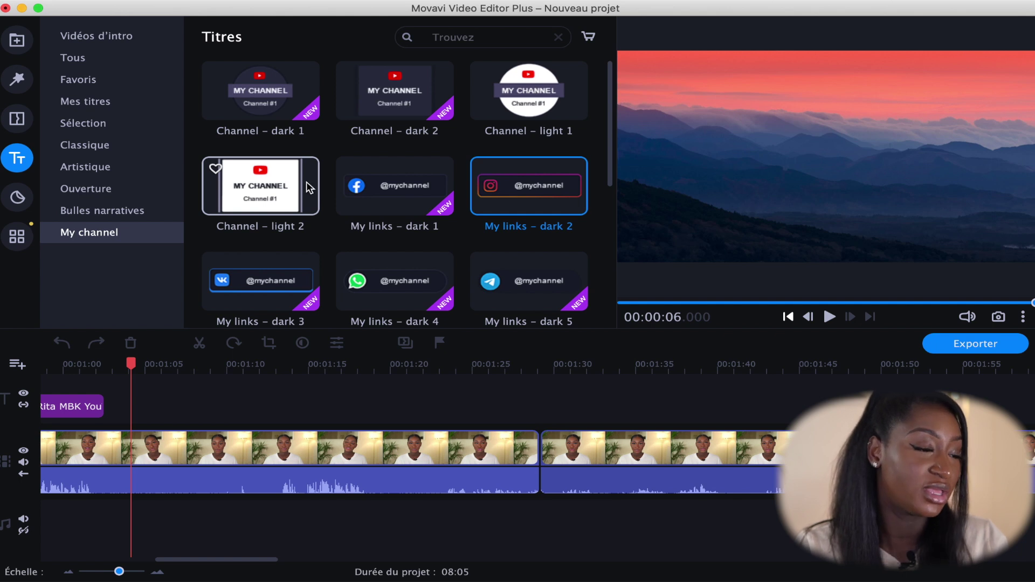
left_click(18, 119)
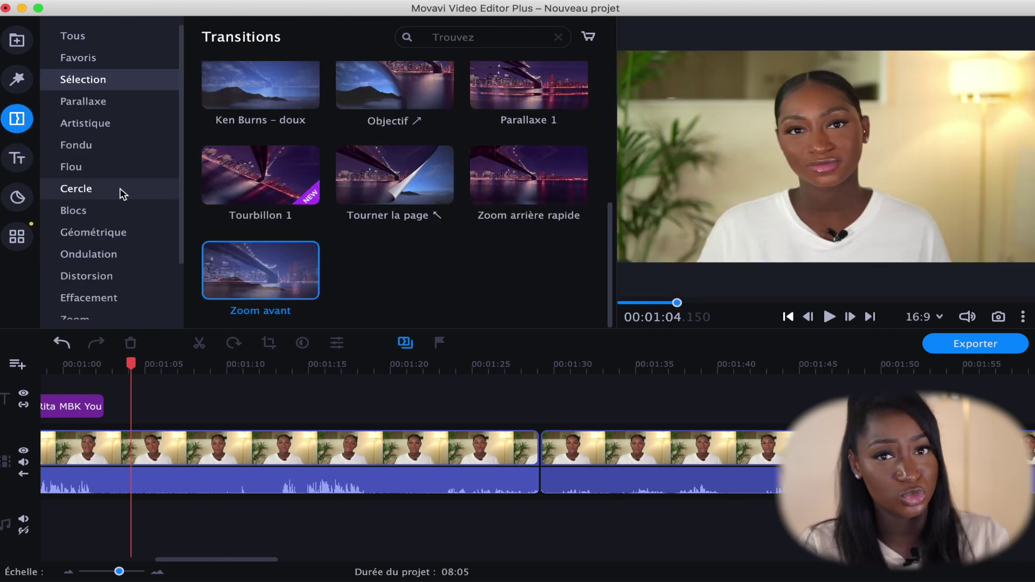
scroll(113, 232, "down", 3)
left_click(101, 277)
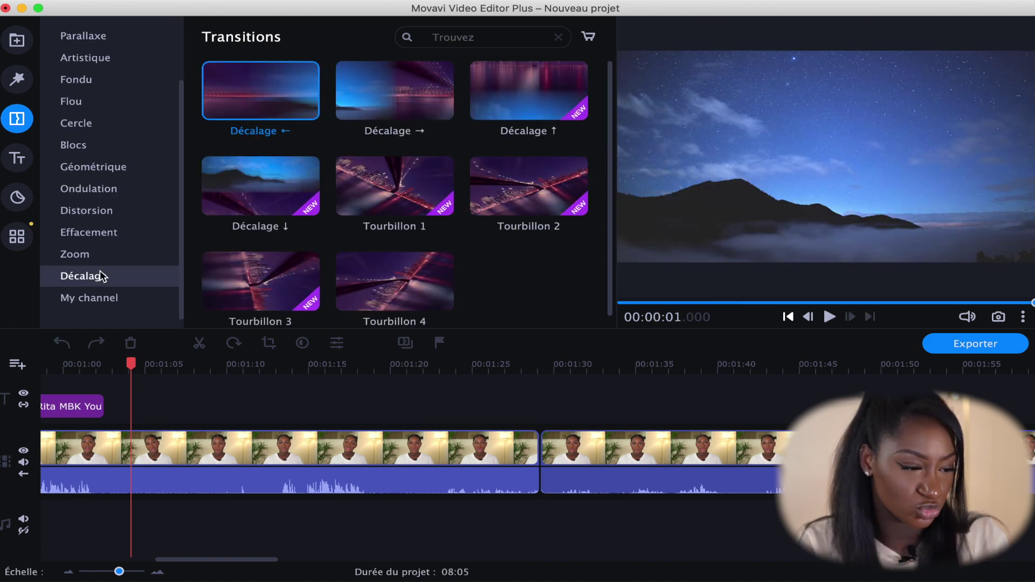
left_click_drag(267, 82, 537, 447)
left_click(528, 413)
left_click(832, 319)
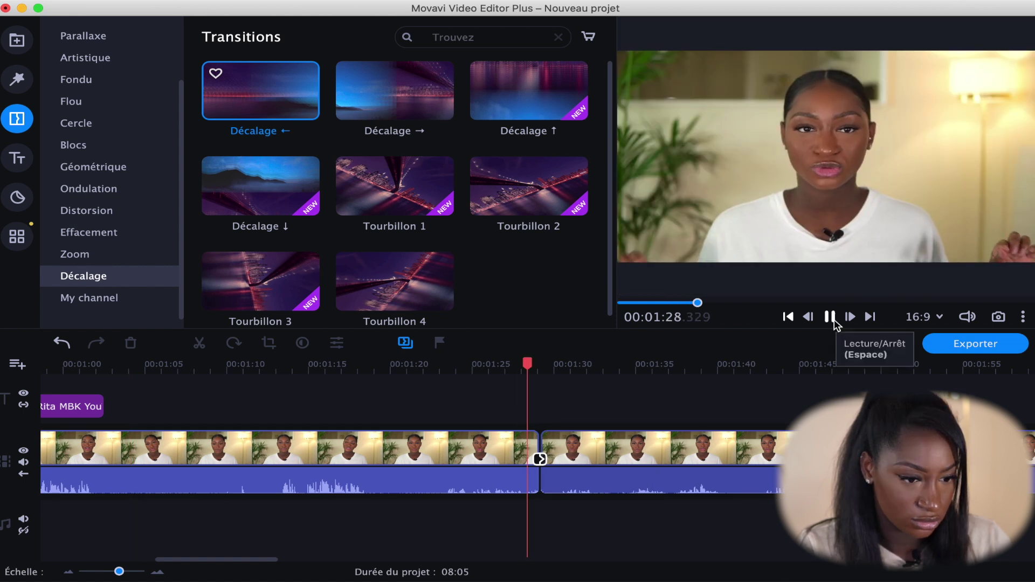
left_click(831, 317)
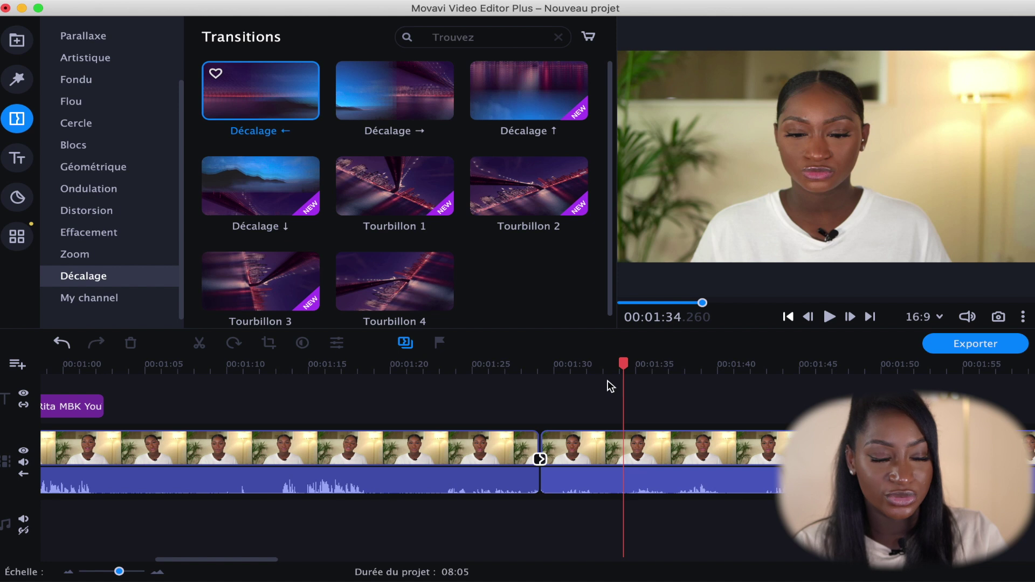
- Import Copie de Miniature-20.png and place it on an overlay track above the video at about 00:01:30
left_click(21, 47)
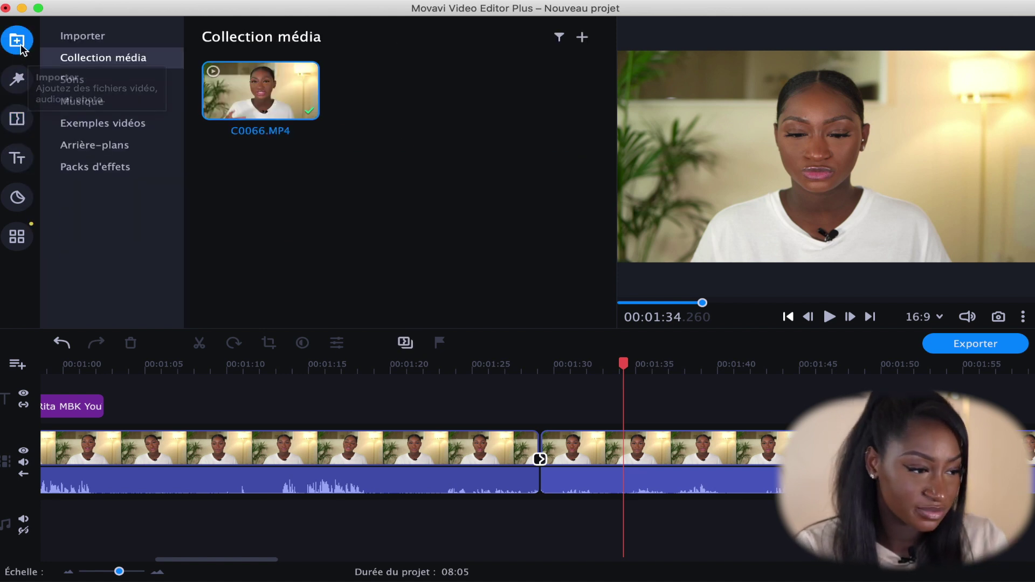
left_click(120, 42)
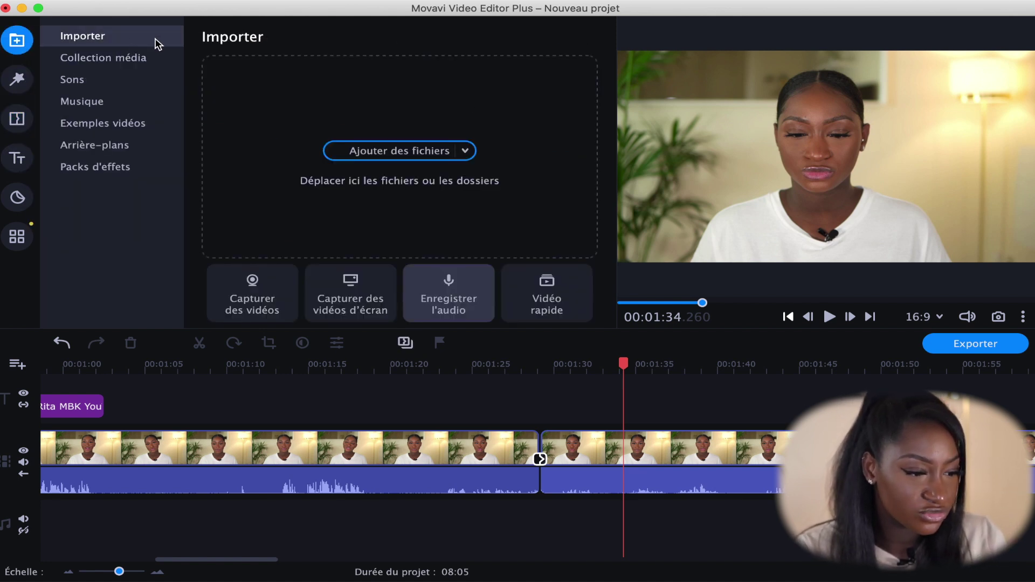
left_click(371, 152)
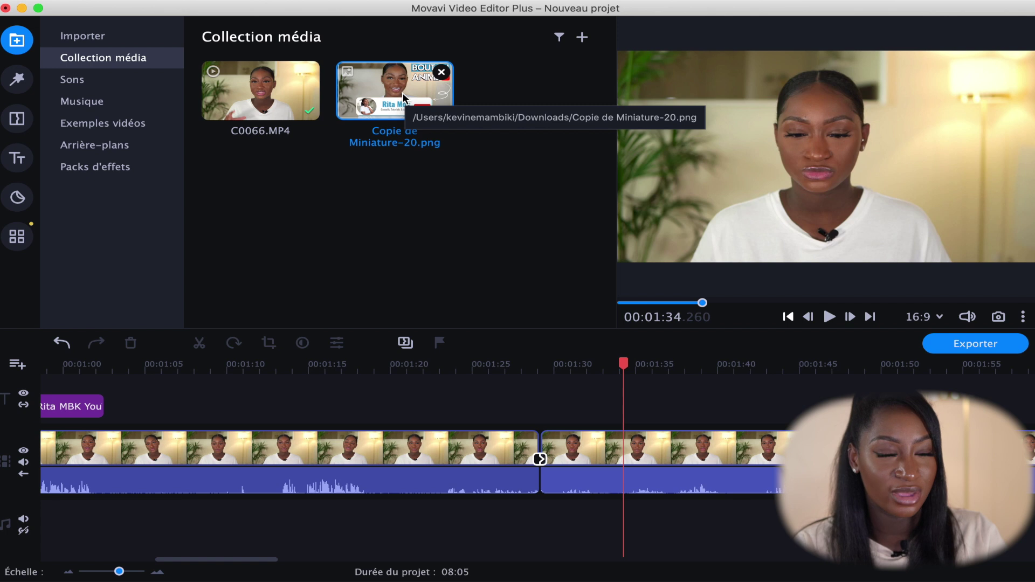
left_click(553, 364)
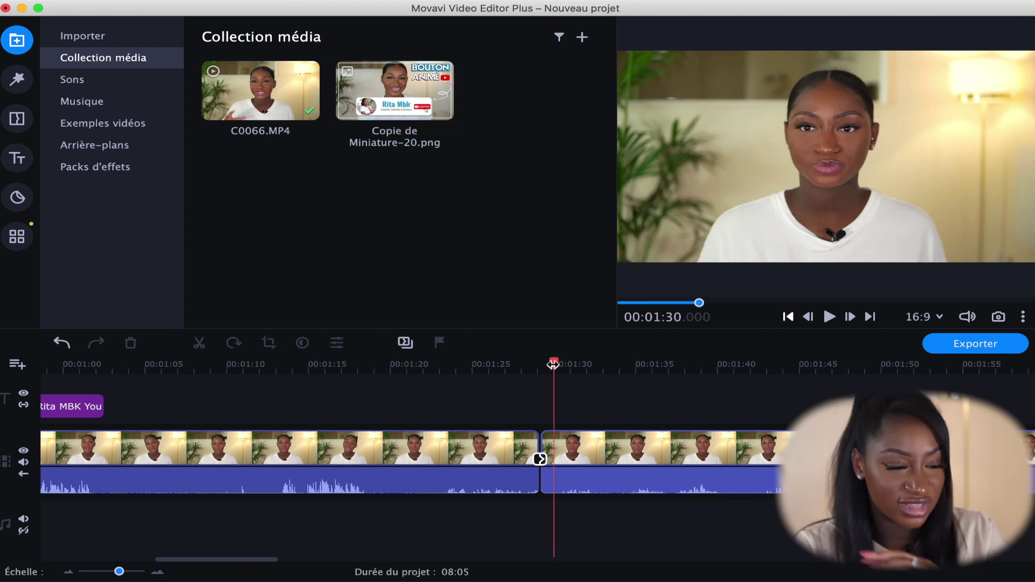
left_click_drag(393, 91, 557, 377)
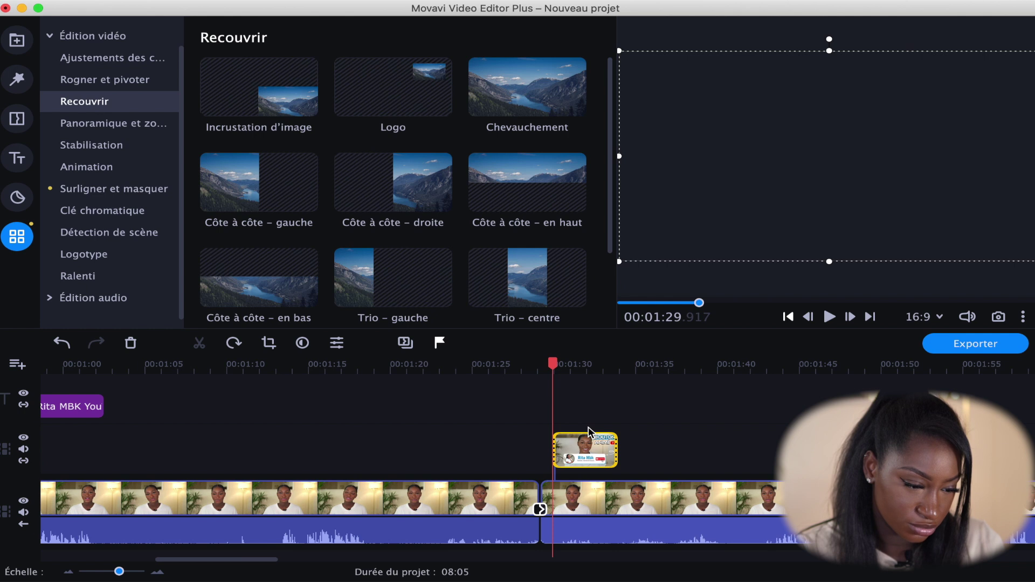
- Select the thumbnail image overlay and shrink it by hand within the frame
left_click(584, 365)
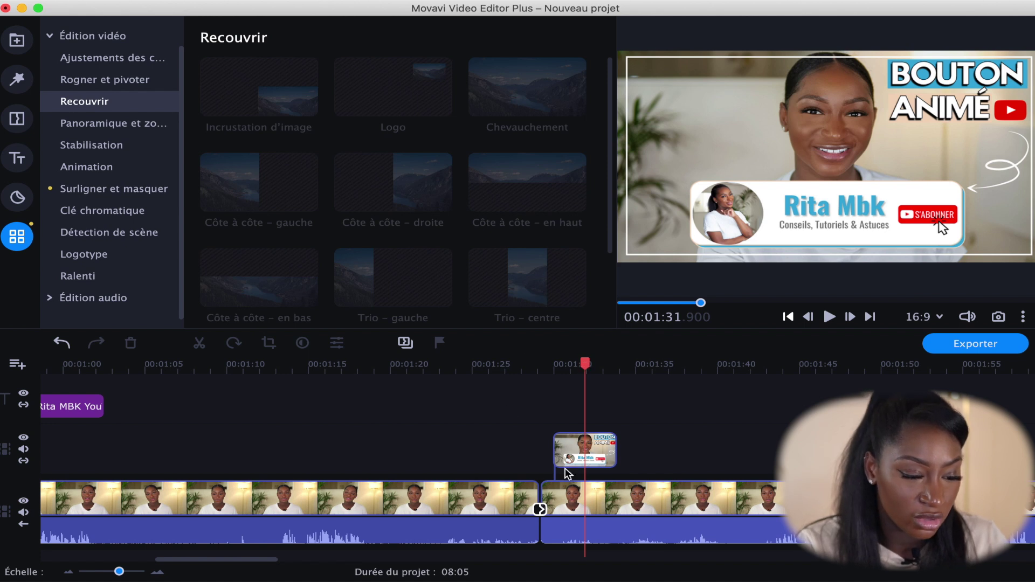
left_click(591, 455)
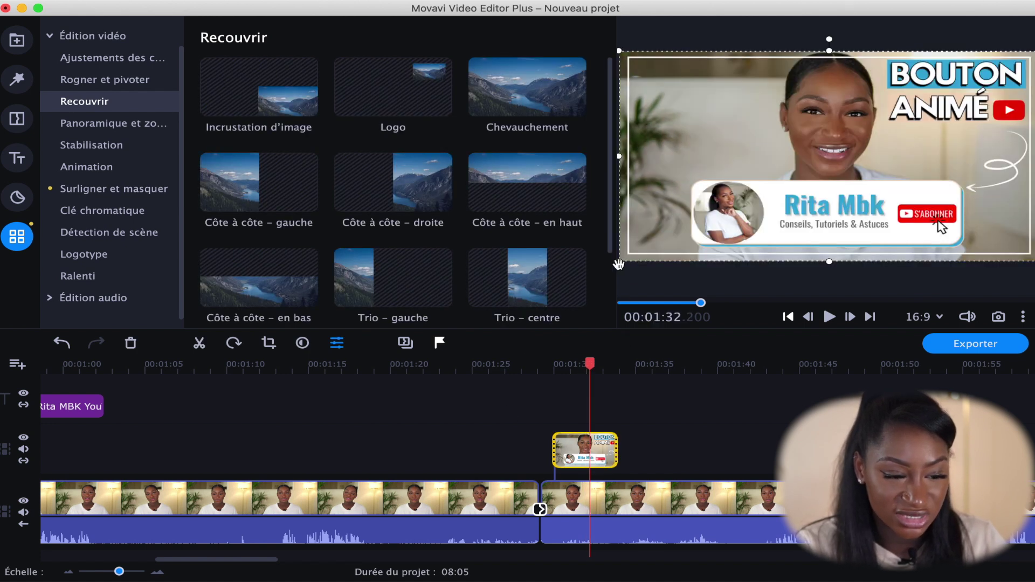
left_click_drag(618, 262, 706, 208)
key("super+z")
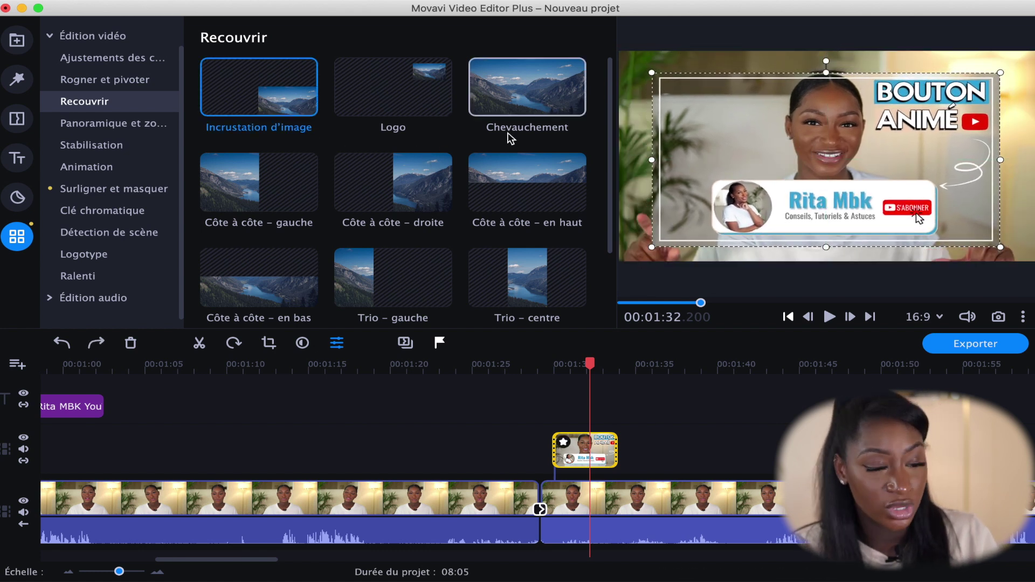
- Try the Incrustation d'image layout on the thumbnail overlay, then switch it to the Logo layout
scroll(405, 210, "down", 1)
scroll(406, 219, "down", 3)
scroll(405, 216, "up", 4)
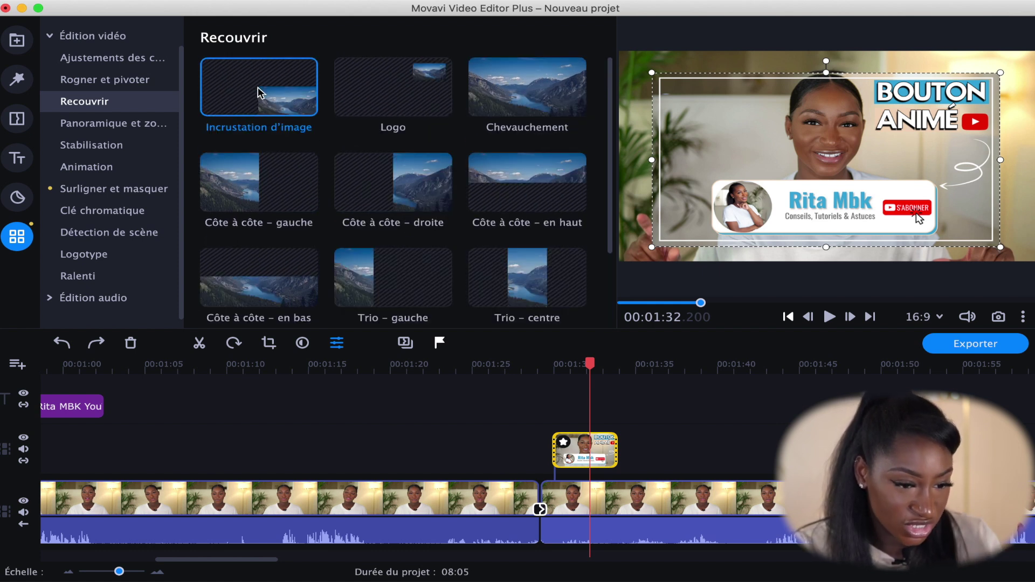
left_click(220, 86)
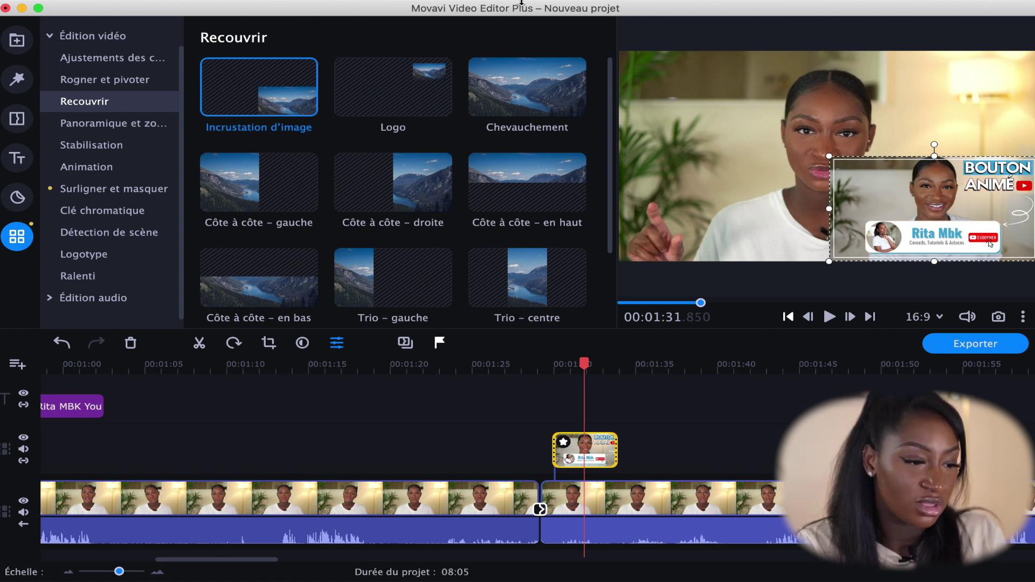
left_click(392, 92)
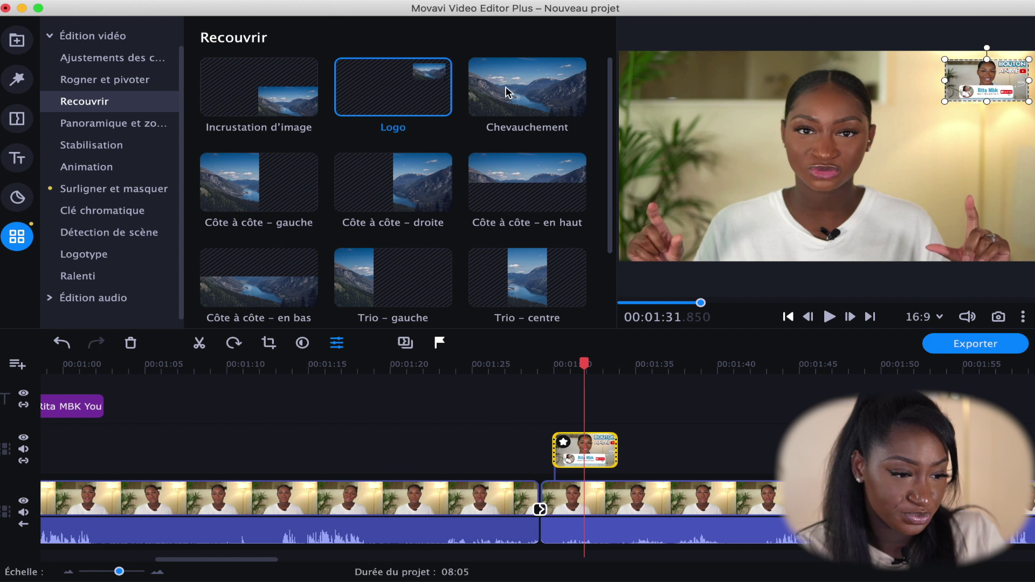
- Try the Chevauchement and Côte à côte – en haut layouts on the thumbnail overlay, then return it to the Logo layout
left_click(527, 90)
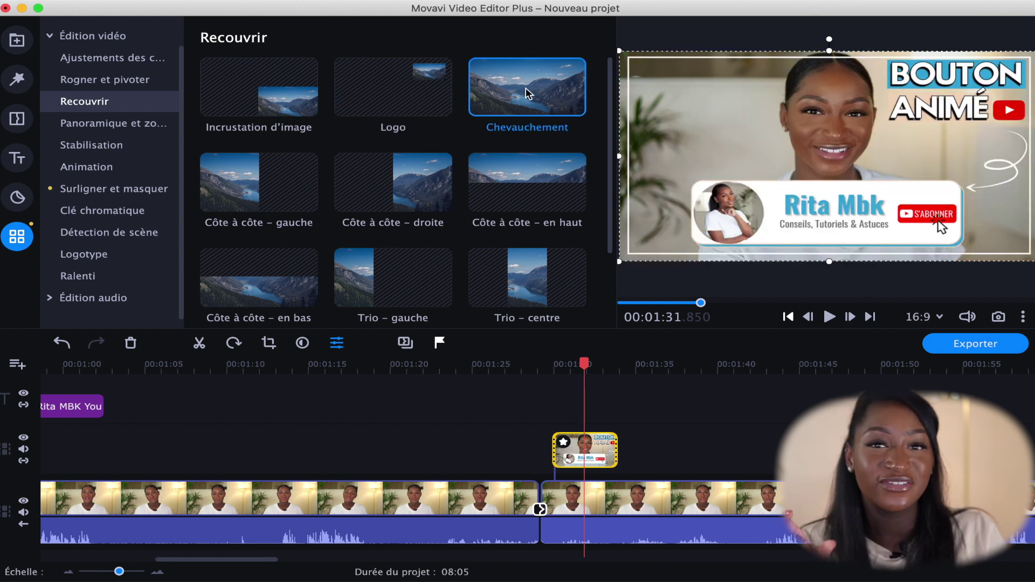
left_click(506, 178)
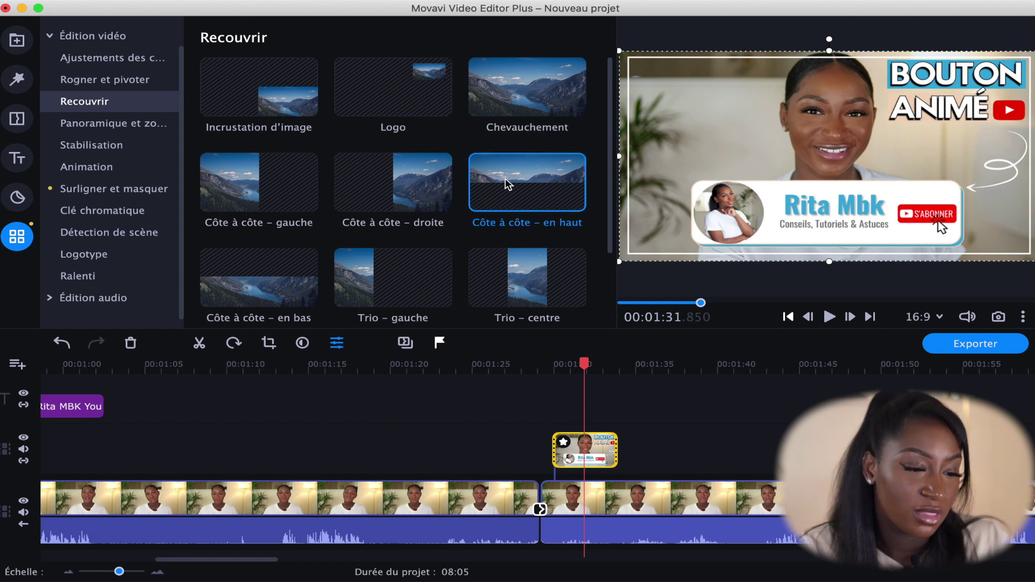
left_click(436, 188)
left_click(429, 100)
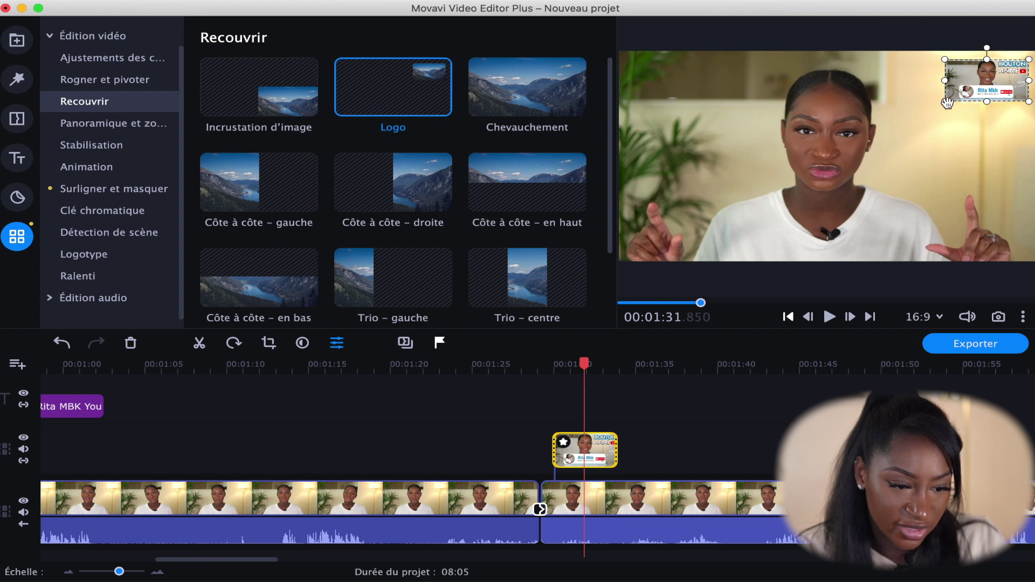
- Enlarge the thumbnail overlay by hand and move it to the lower middle of the video frame
left_click_drag(948, 99, 887, 162)
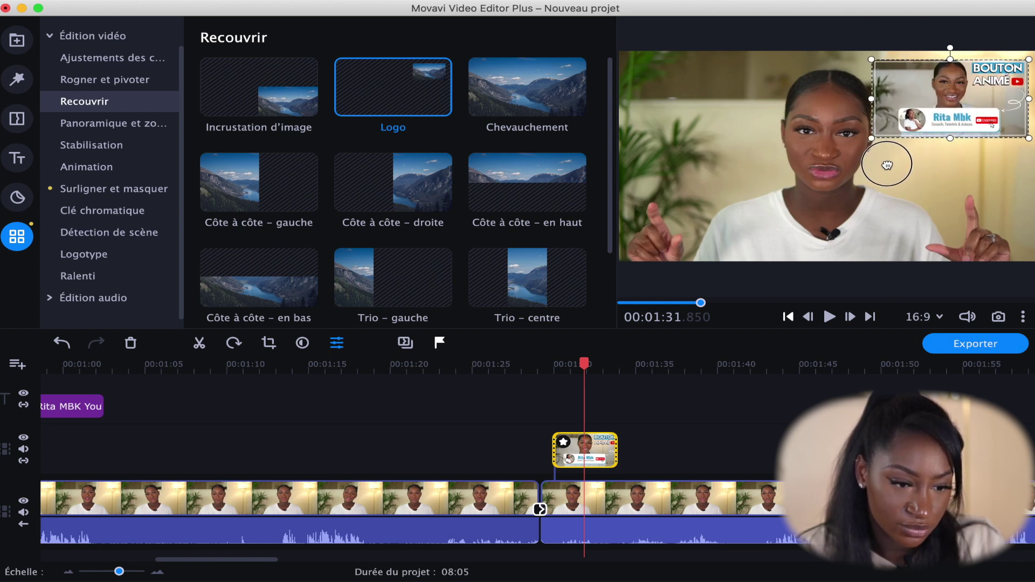
left_click_drag(960, 82, 838, 201)
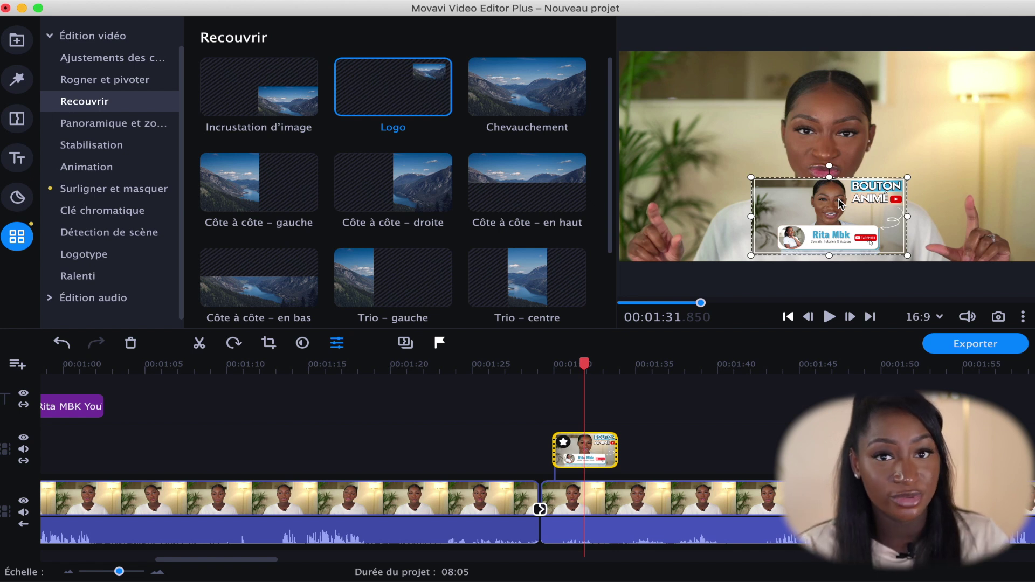
- Add the Ligne oblique title to the title track at about 00:01:37 and play it back
left_click(17, 159)
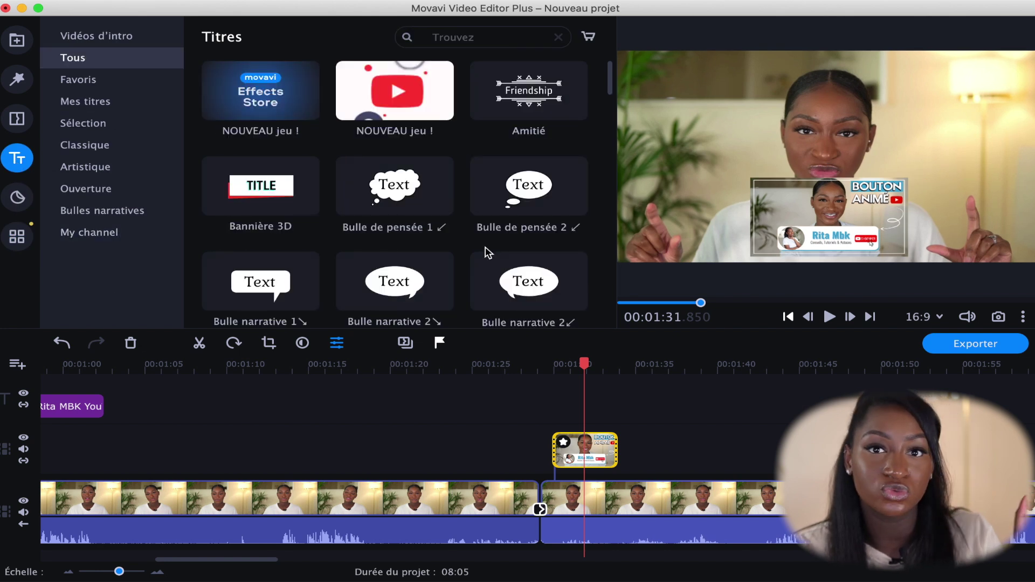
scroll(489, 252, "down", 10)
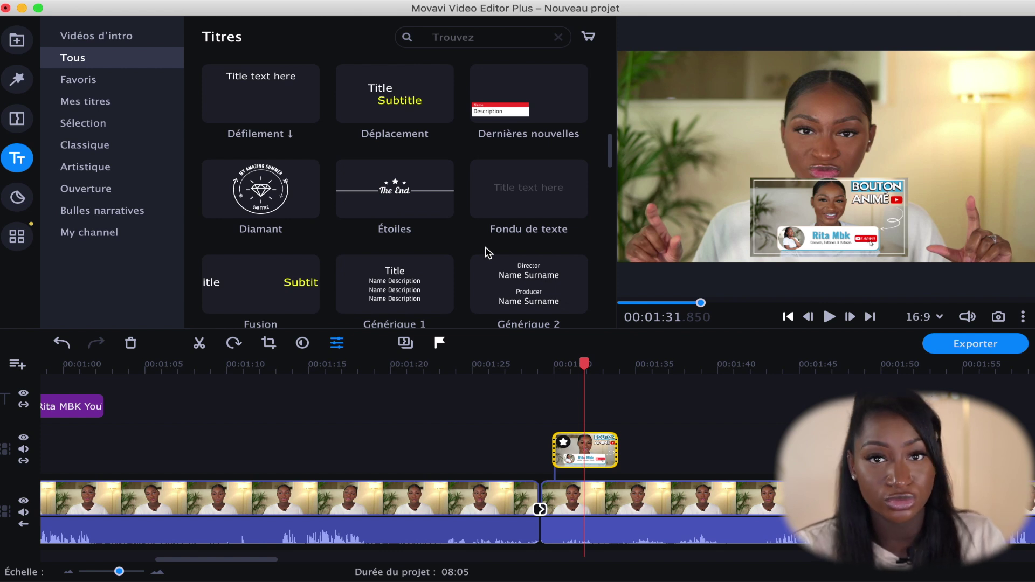
left_click(268, 94)
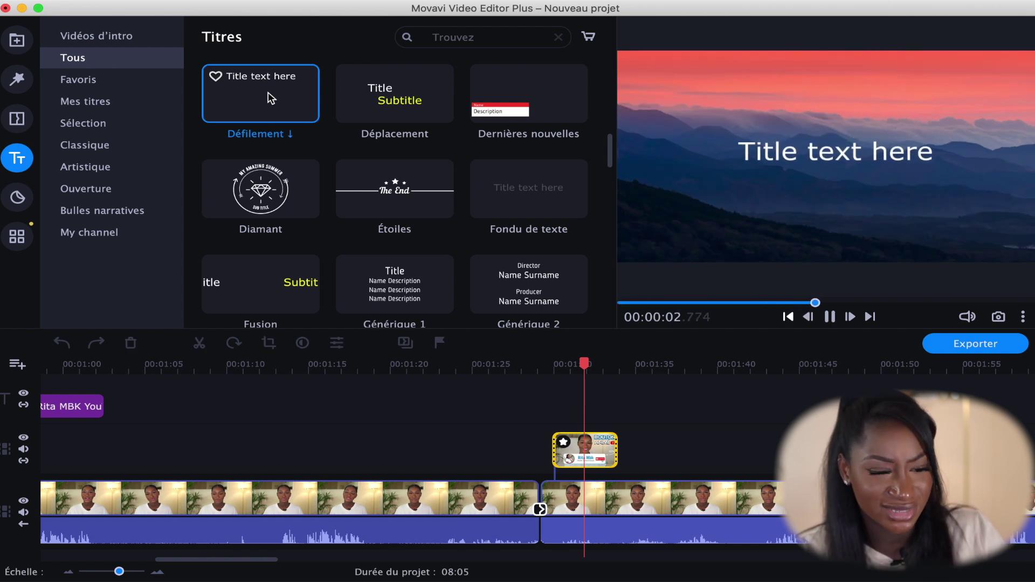
scroll(421, 192, "down", 3)
left_click(413, 212)
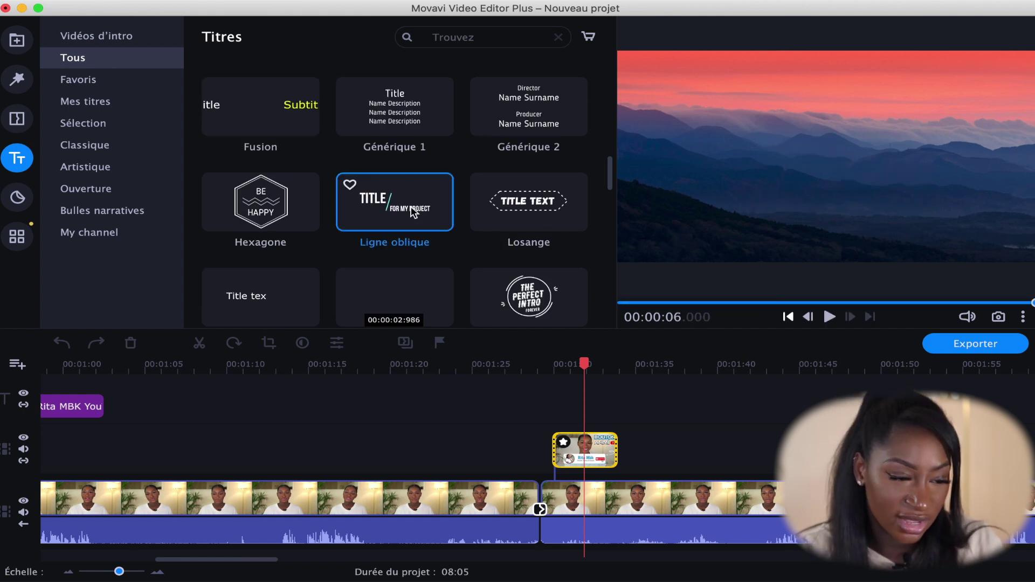
left_click_drag(393, 202, 671, 398)
left_click(830, 317)
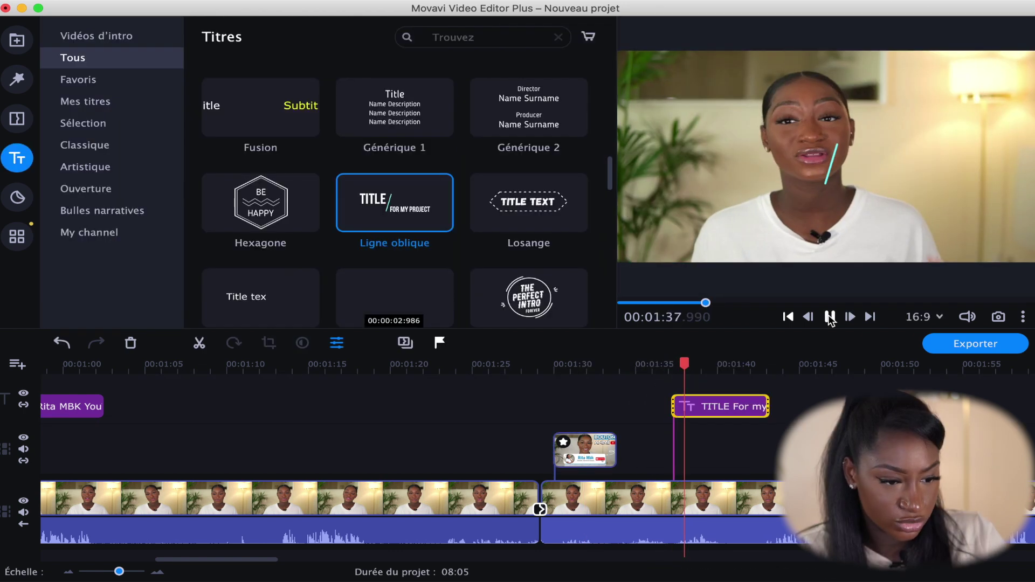
left_click(830, 317)
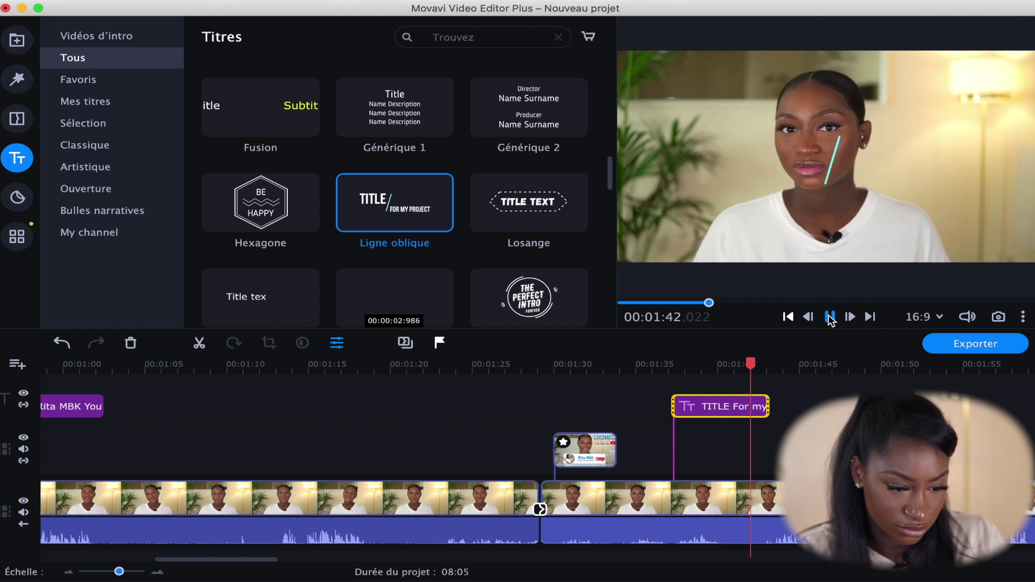
- Change the main line of the Ligne oblique title to "Astuce"
left_click(721, 407)
double_click(720, 406)
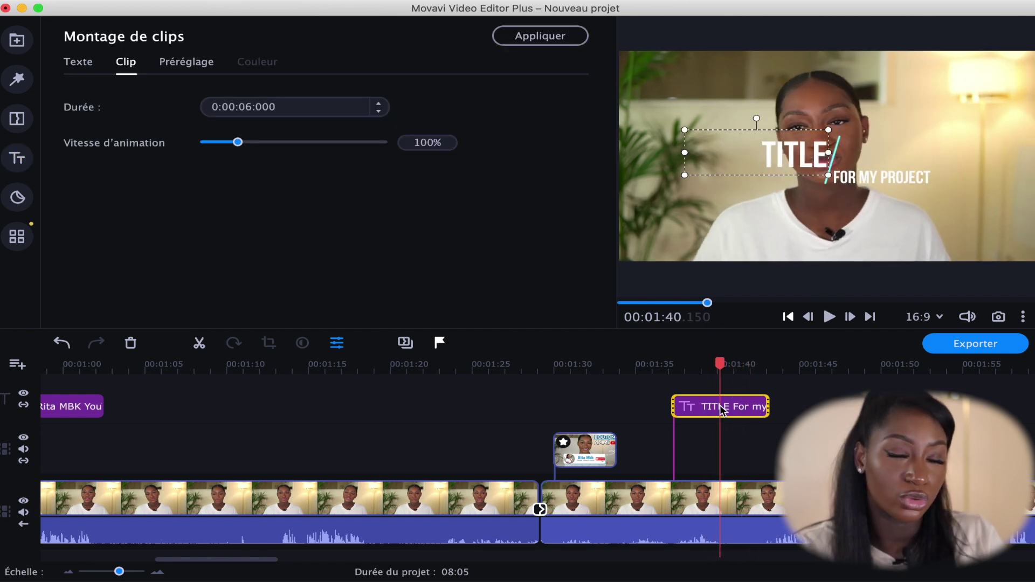
left_click(81, 62)
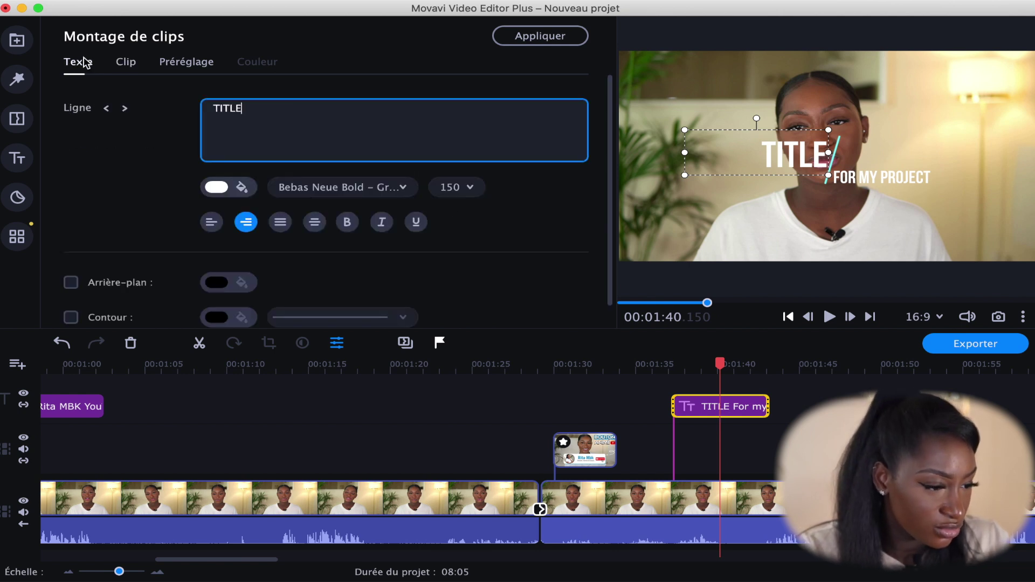
double_click(260, 116)
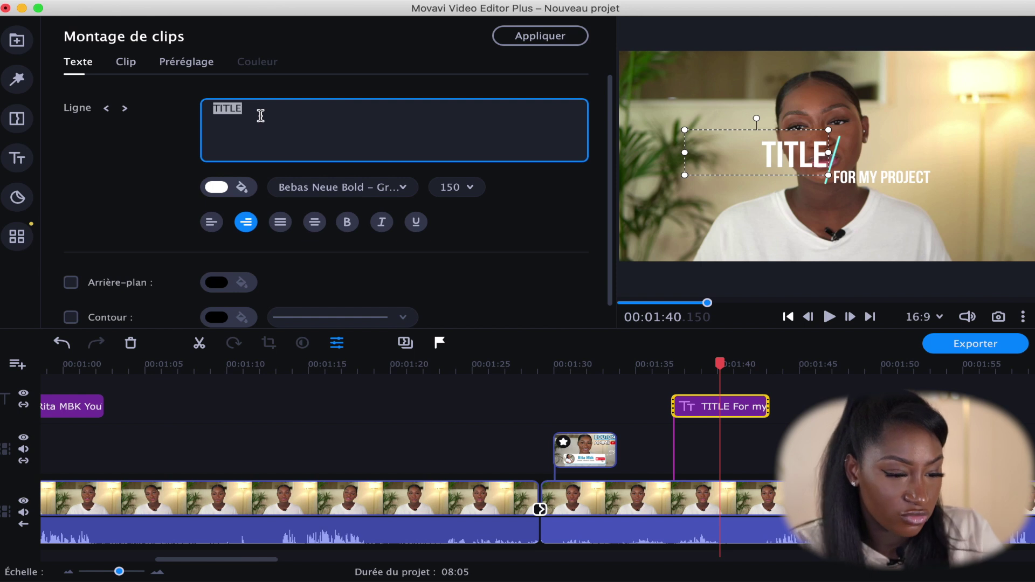
type("Astuces")
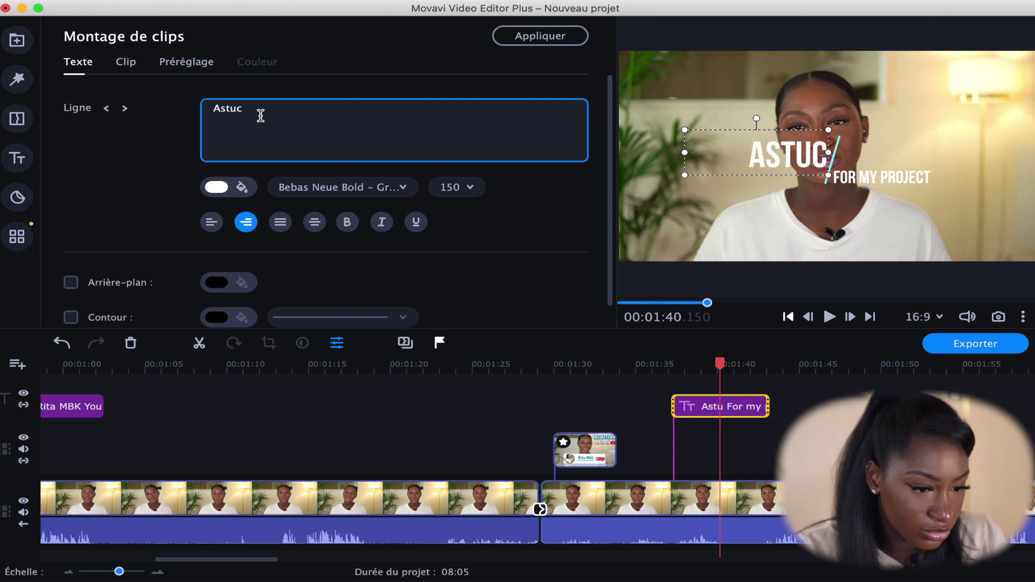
key("BackSpace")
- Change the second line of the title, "For my project", to "Plus d'abonnés"
left_click(895, 175)
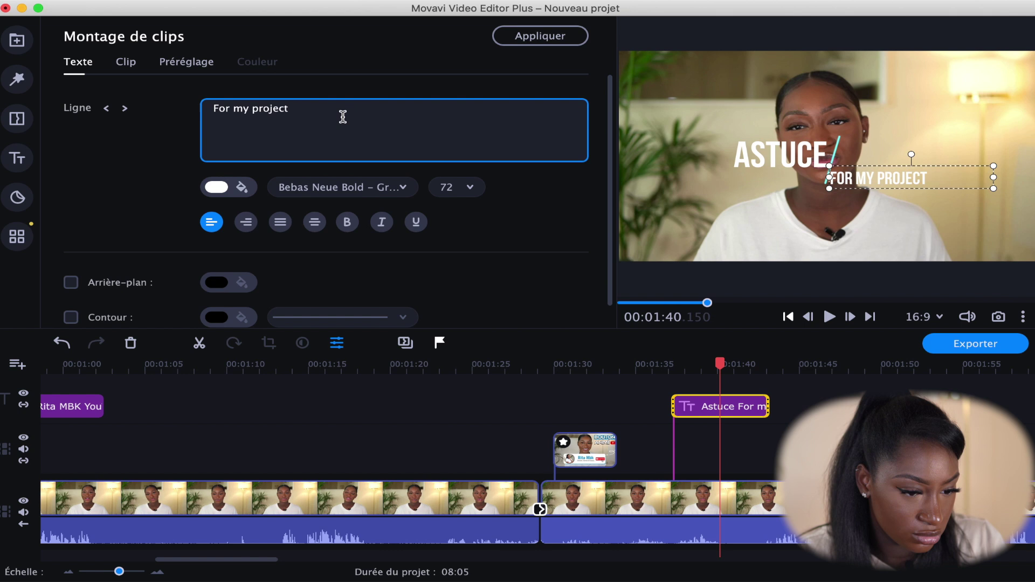
left_click_drag(342, 116, 196, 113)
type("Plus d'abonnés")
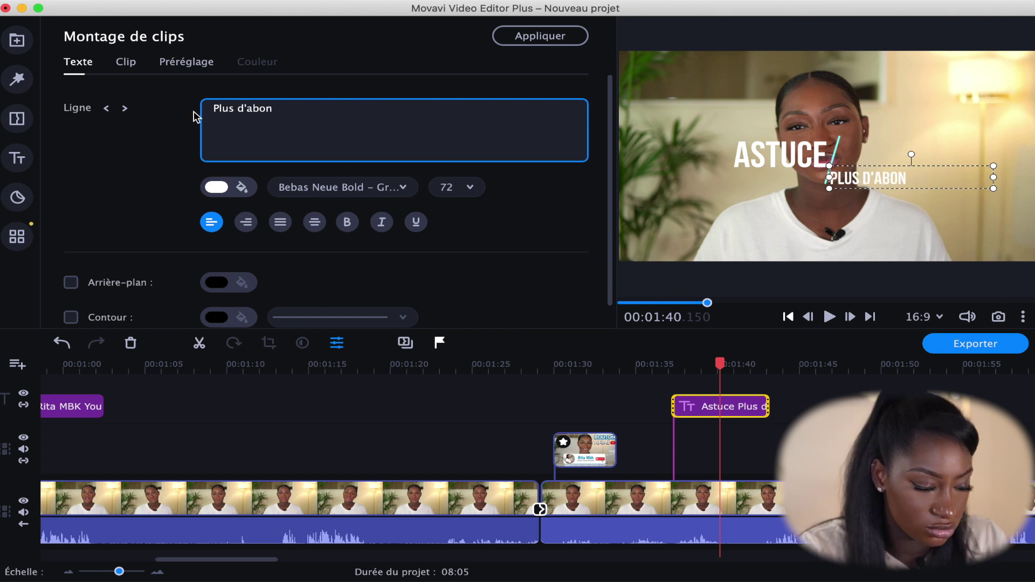
- Move the whole "Astuce / Plus d'abonnés" title down to the lower part of the frame and play it back
left_click(711, 110)
left_click(885, 174)
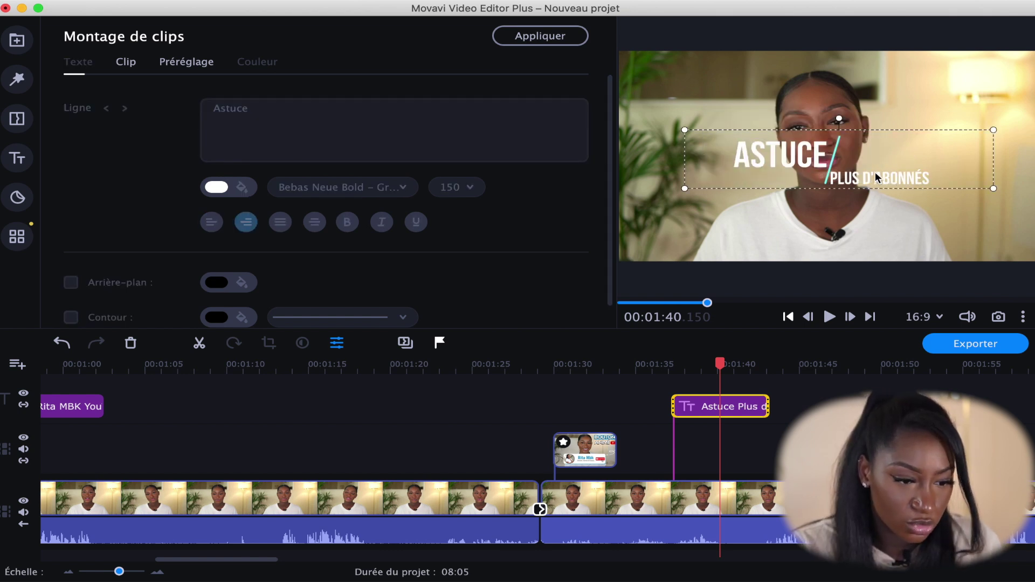
left_click_drag(847, 168, 846, 232)
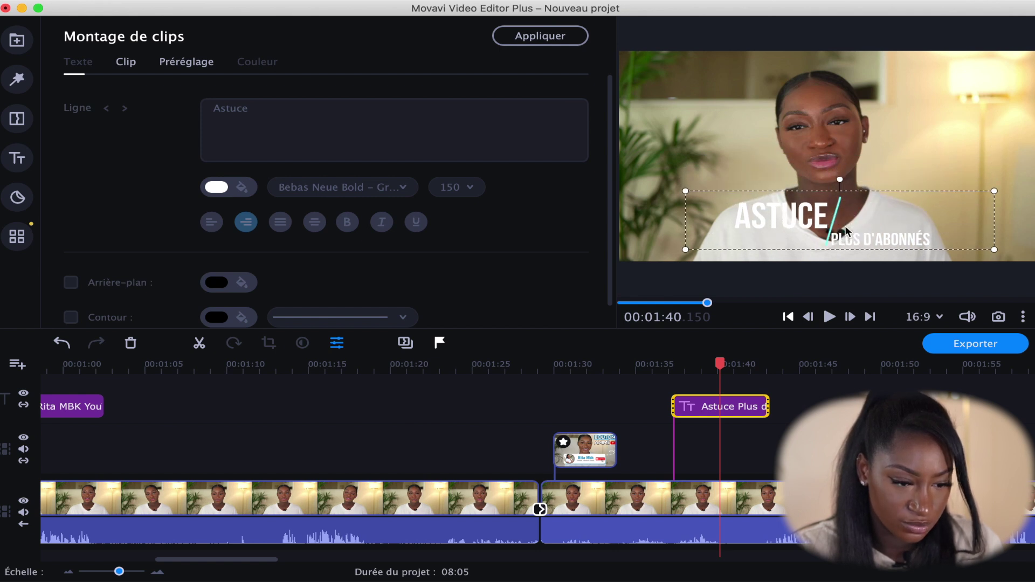
left_click(735, 378)
left_click(730, 372)
left_click(831, 319)
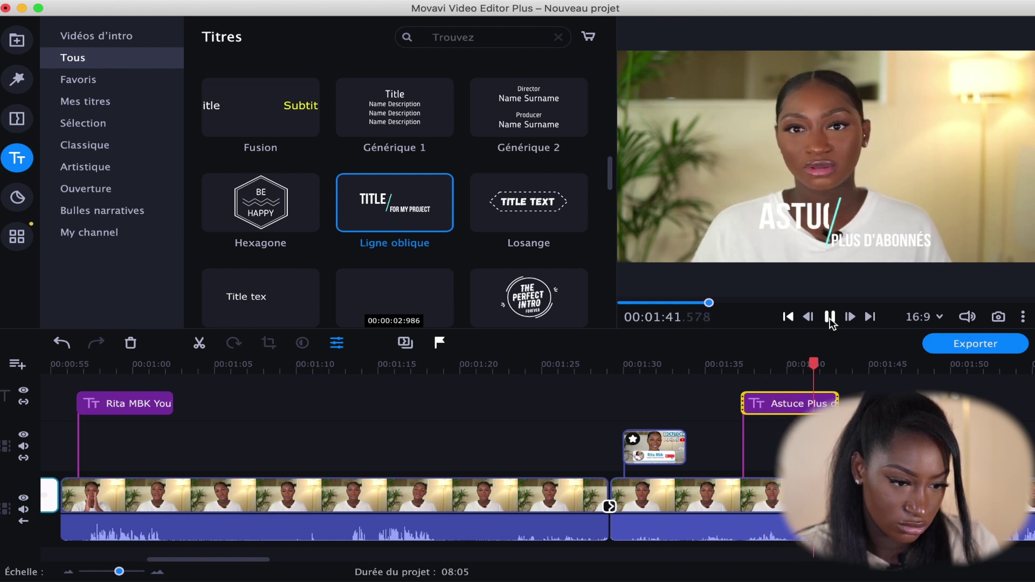
left_click(755, 368)
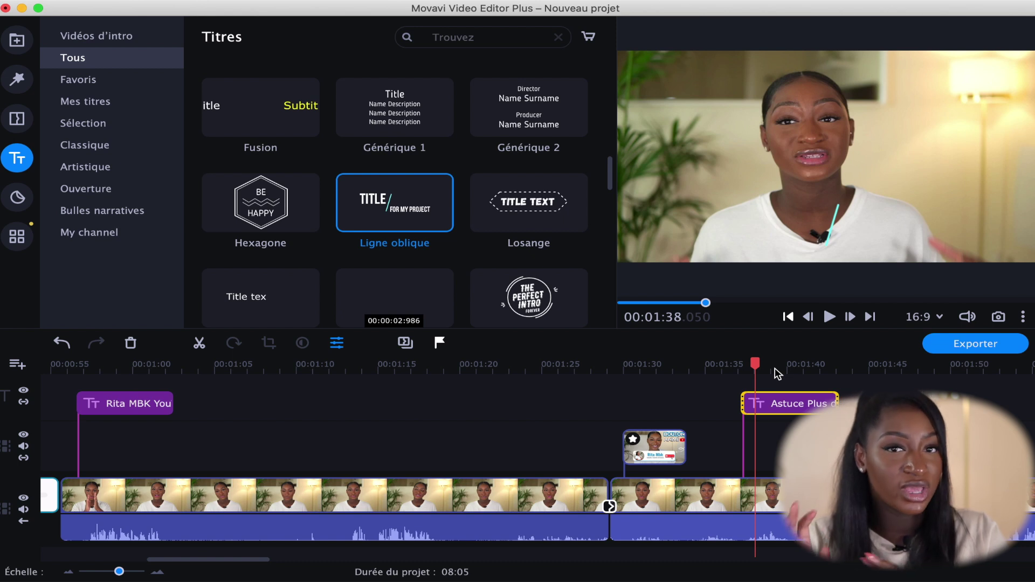
scroll(408, 183, "up", 3)
left_click(409, 183)
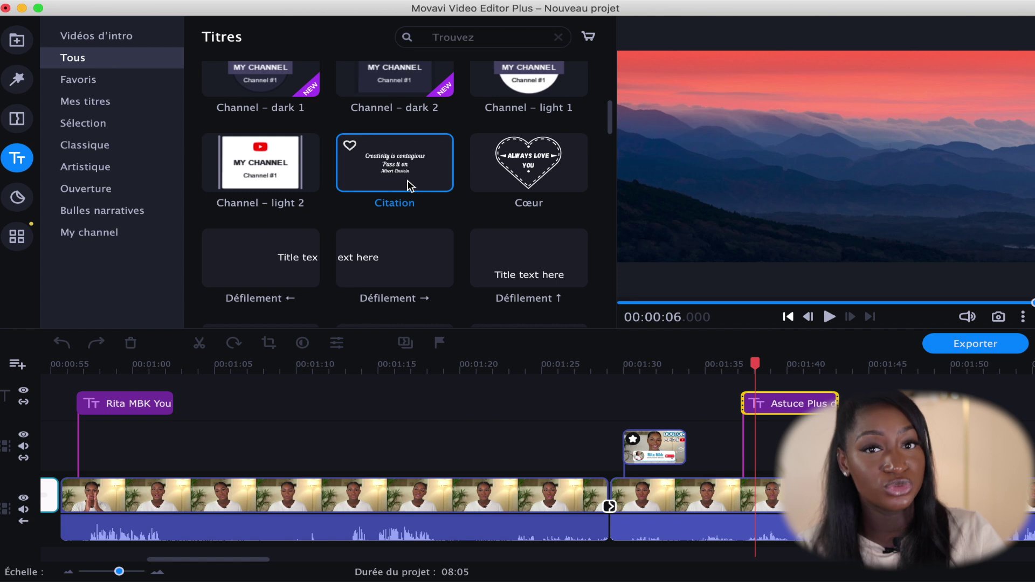
- Import the music file ES_Way Back When (Instrumental Version) - Gamma Skies.mp3 into the media collection
left_click(16, 41)
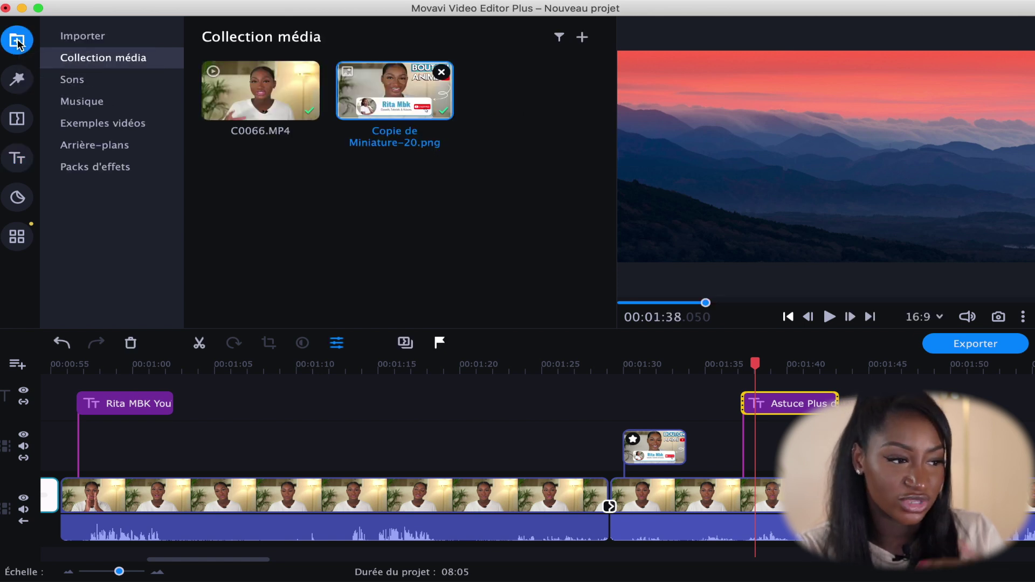
left_click(129, 62)
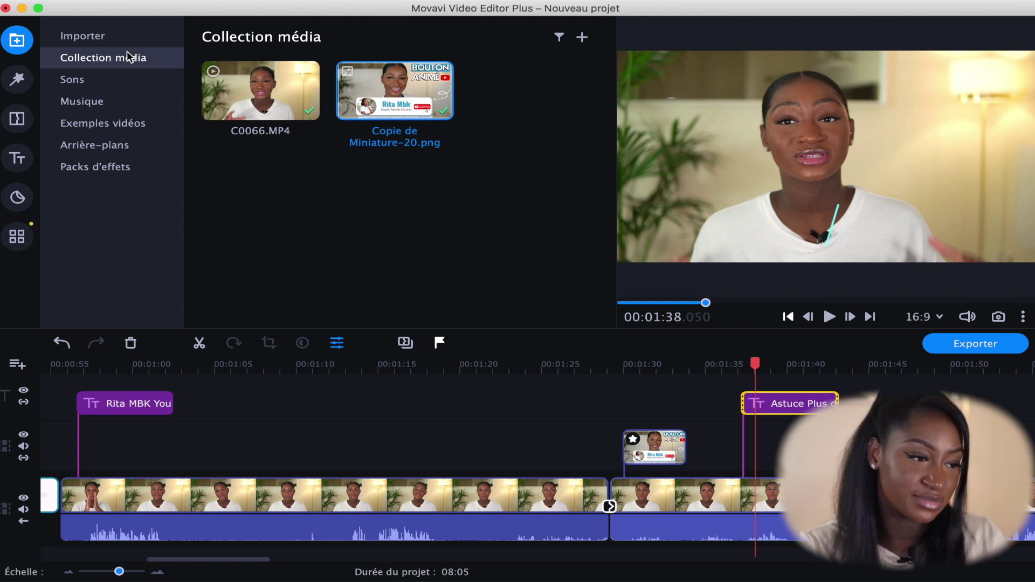
left_click(113, 36)
left_click(405, 152)
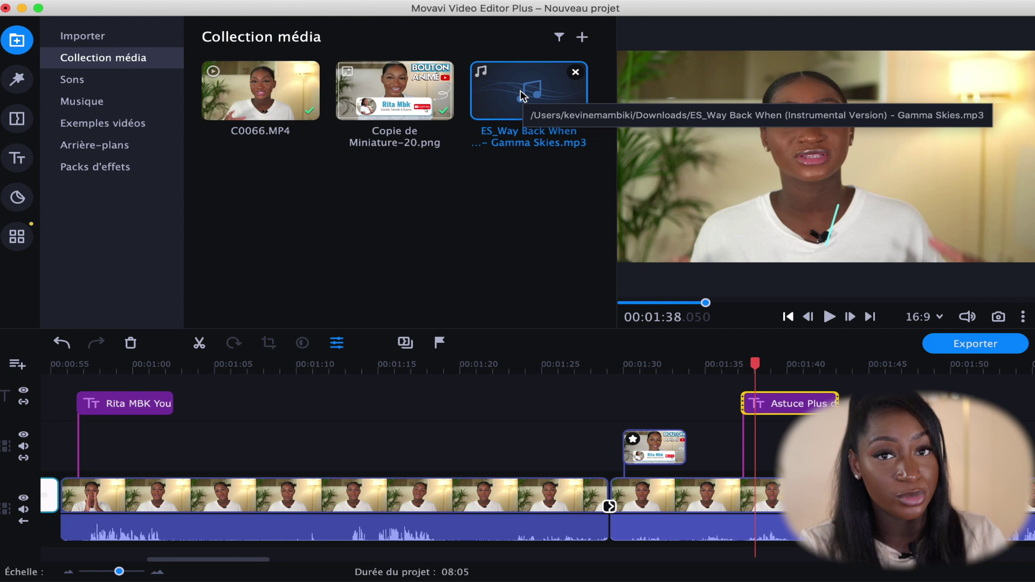
- Place the imported music on the audio track from the start of the timeline and lower its volume by hand
left_click_drag(522, 96, 419, 400)
left_click_drag(536, 536, 153, 545)
left_click_drag(566, 541, 69, 534)
left_click(473, 539)
left_click_drag(474, 539, 98, 532)
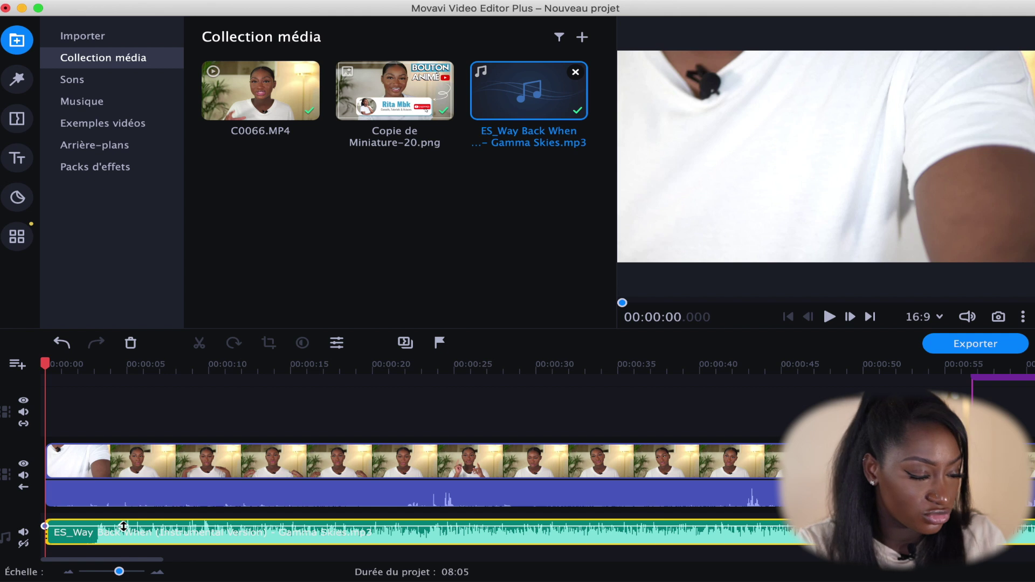
left_click_drag(124, 527, 124, 532)
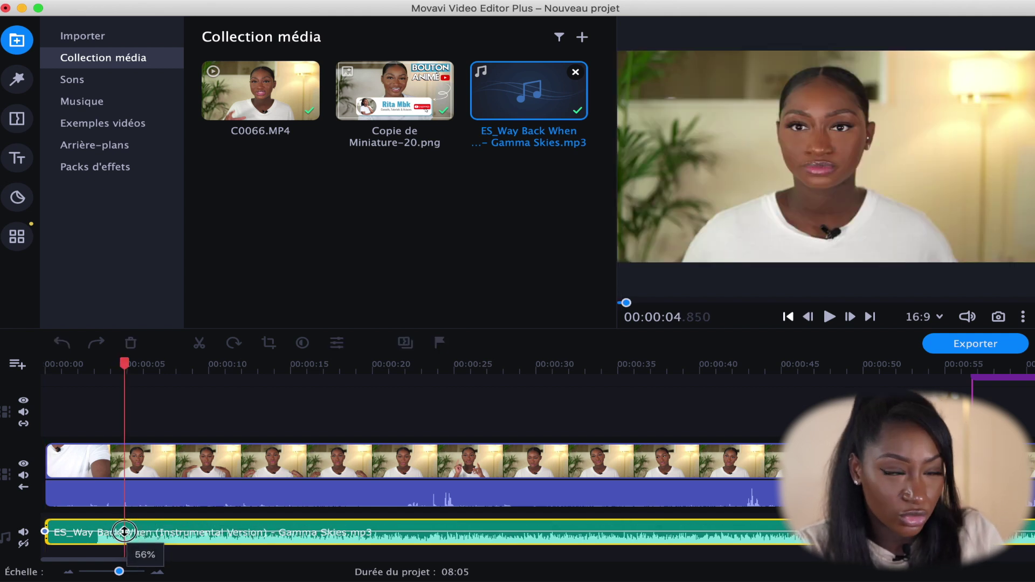
left_click_drag(124, 532, 124, 534)
- Apply the Balance blancs auto colour adjustment to the first C0066.MP4 clip and play it back
scroll(143, 416, "up", 1)
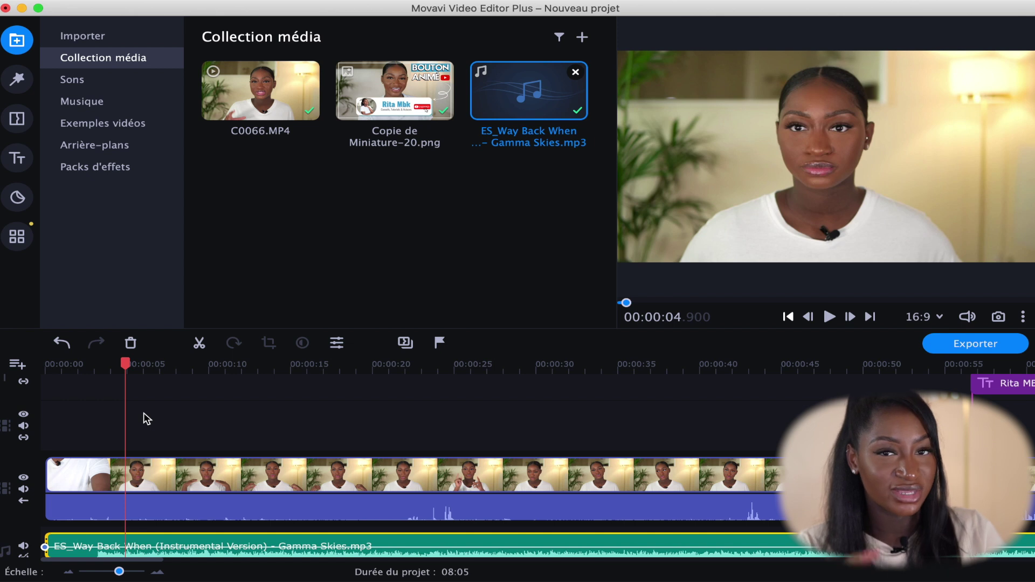
left_click(145, 476)
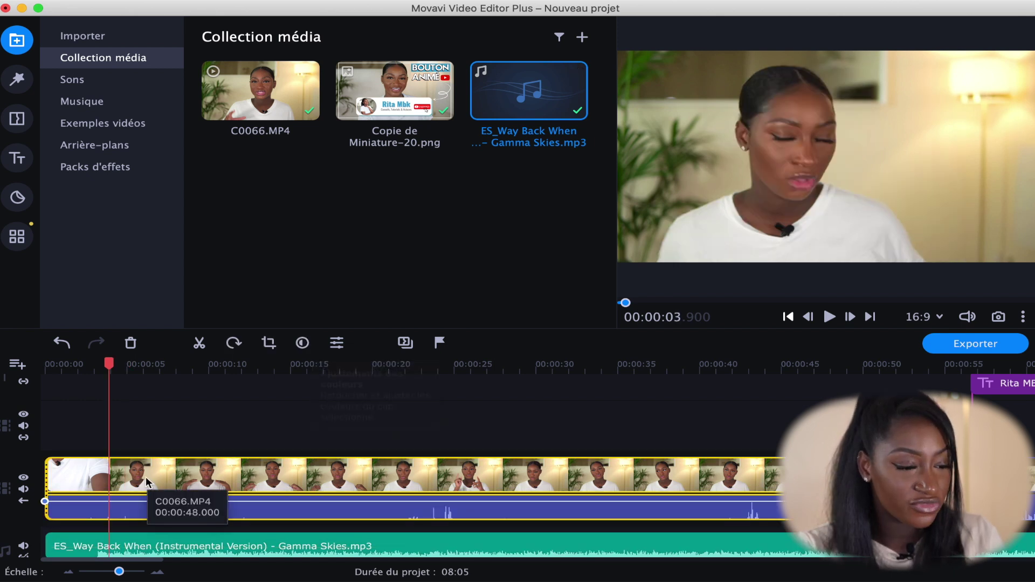
left_click(303, 347)
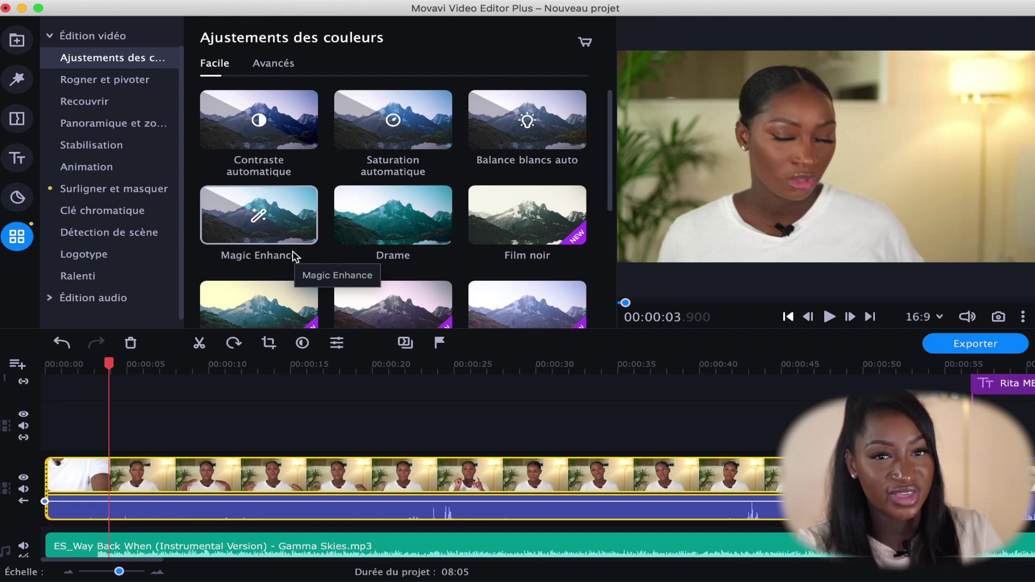
left_click(275, 65)
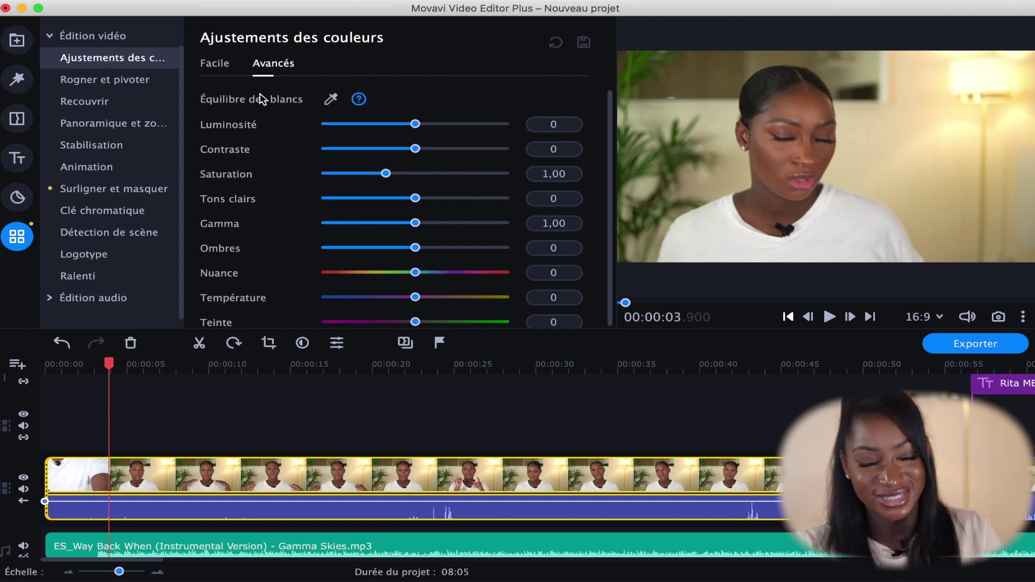
left_click(215, 65)
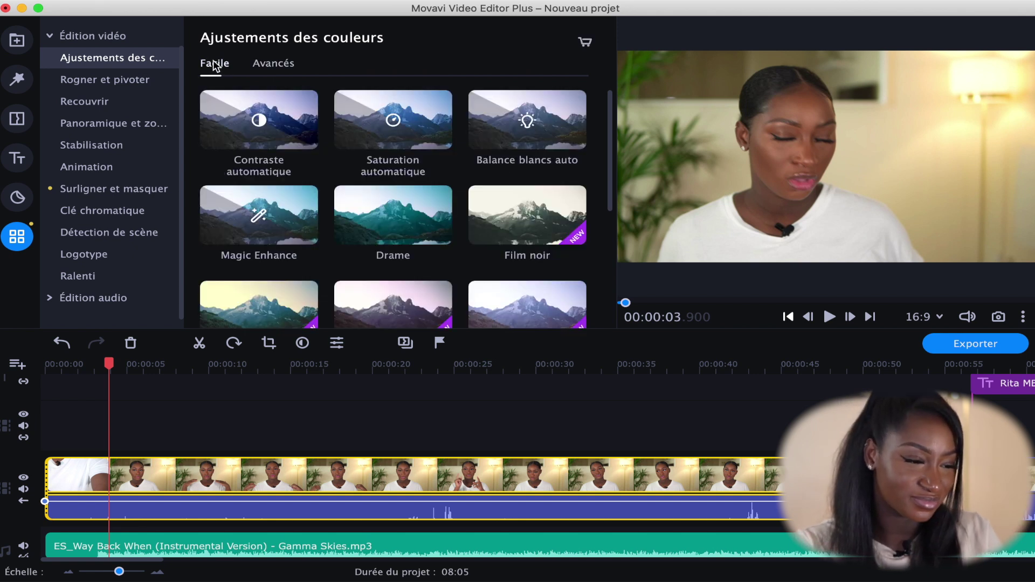
left_click(523, 127)
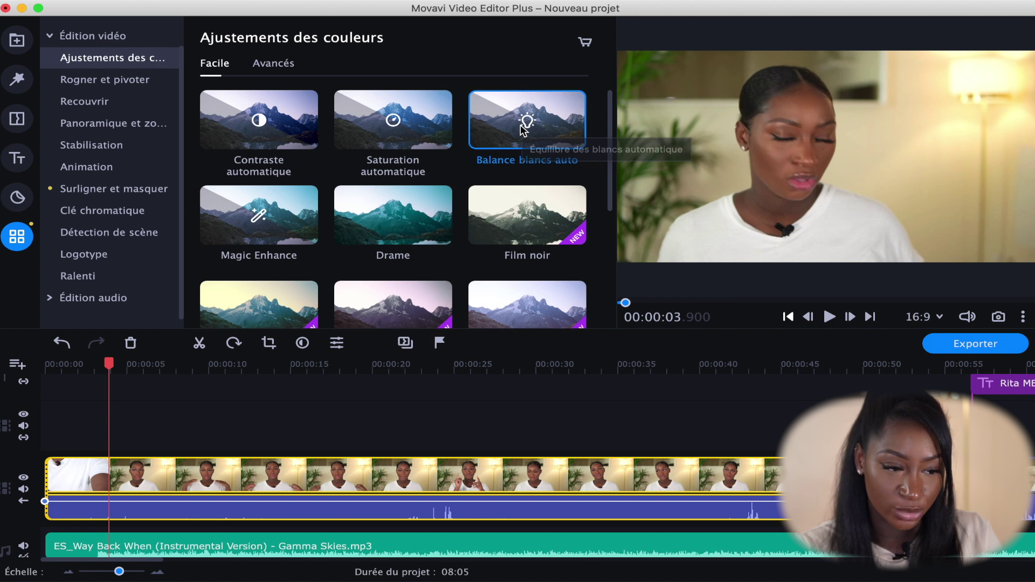
left_click_drag(532, 123, 281, 458)
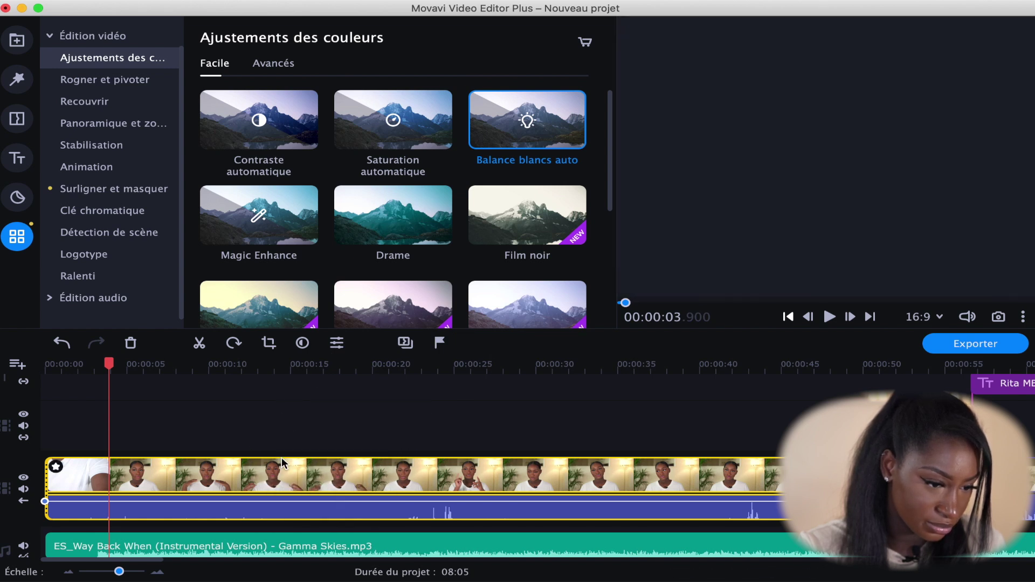
left_click(831, 317)
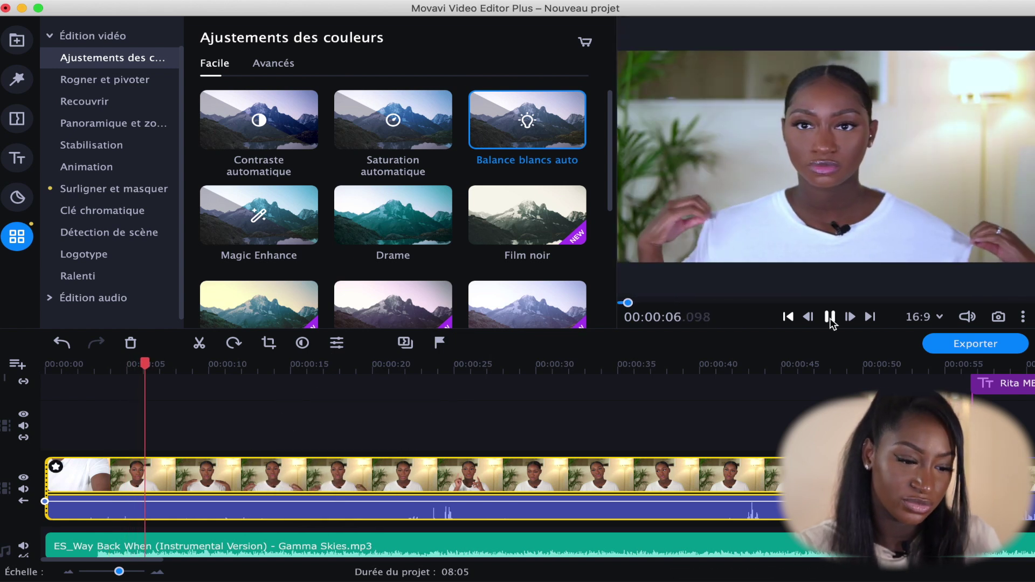
- Remove the Balance blancs auto effect from the first clip for comparison, and undo the removal
left_click(56, 467)
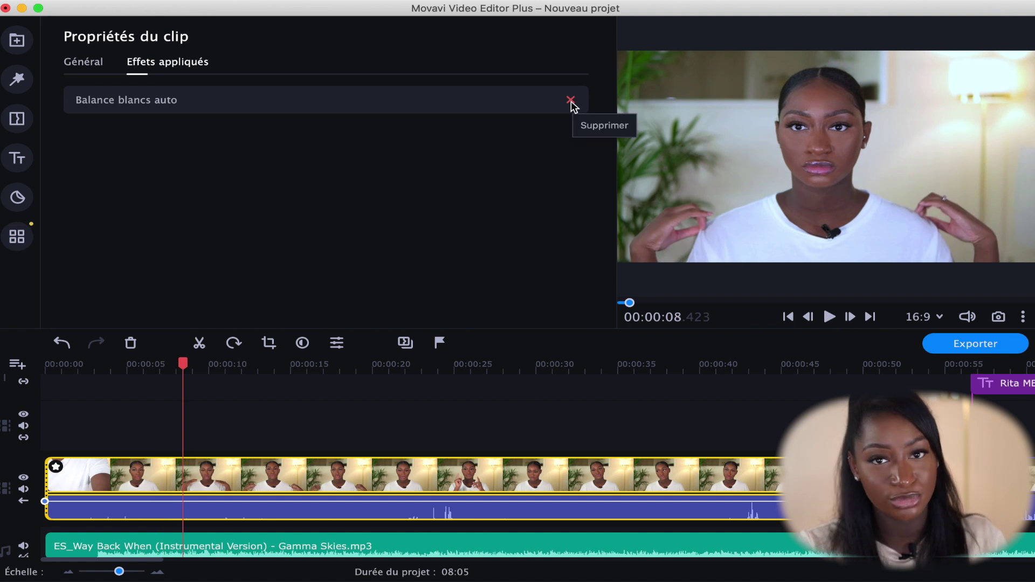
left_click(571, 101)
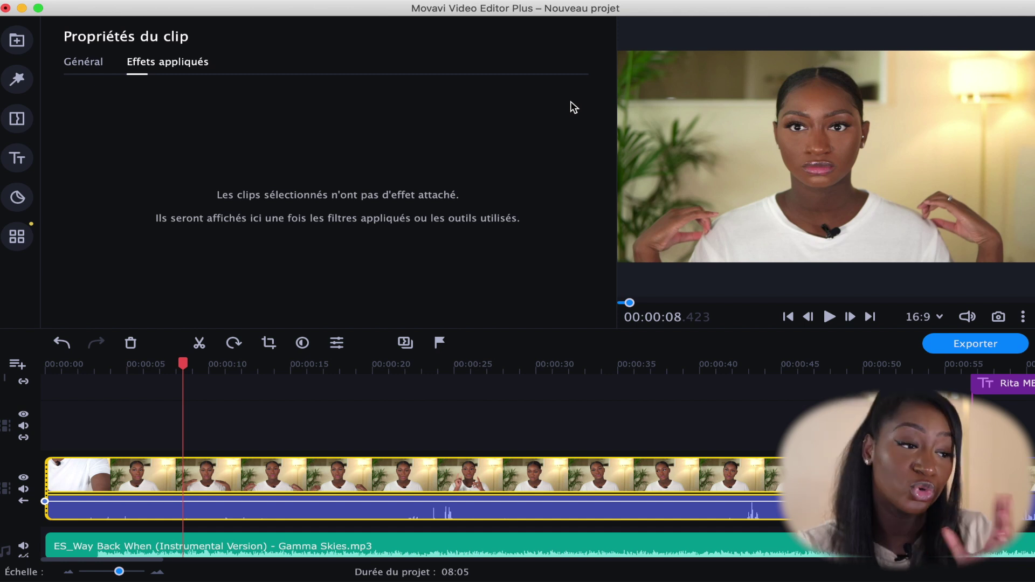
key("super+z")
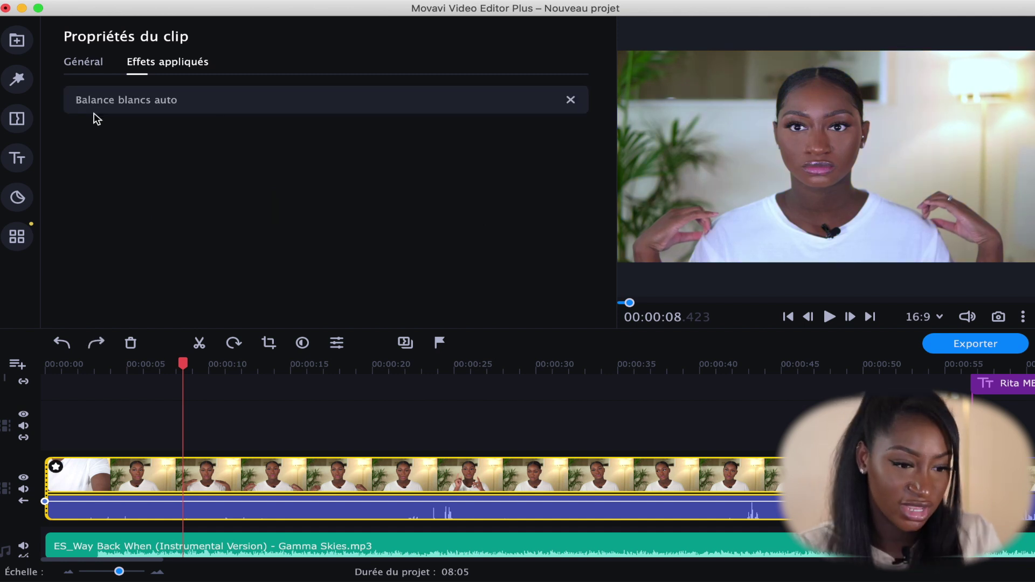
- Browse the colour adjustment presets and preview the De haut en bas, Zoom avant and Zoom arrière pan-and-zoom effects
left_click(241, 106)
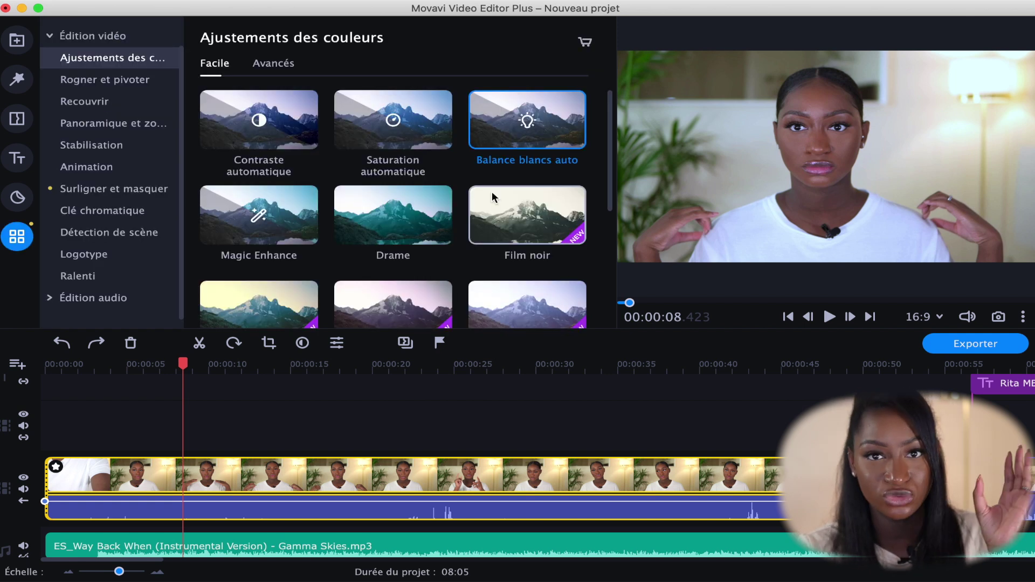
scroll(492, 192, "down", 5)
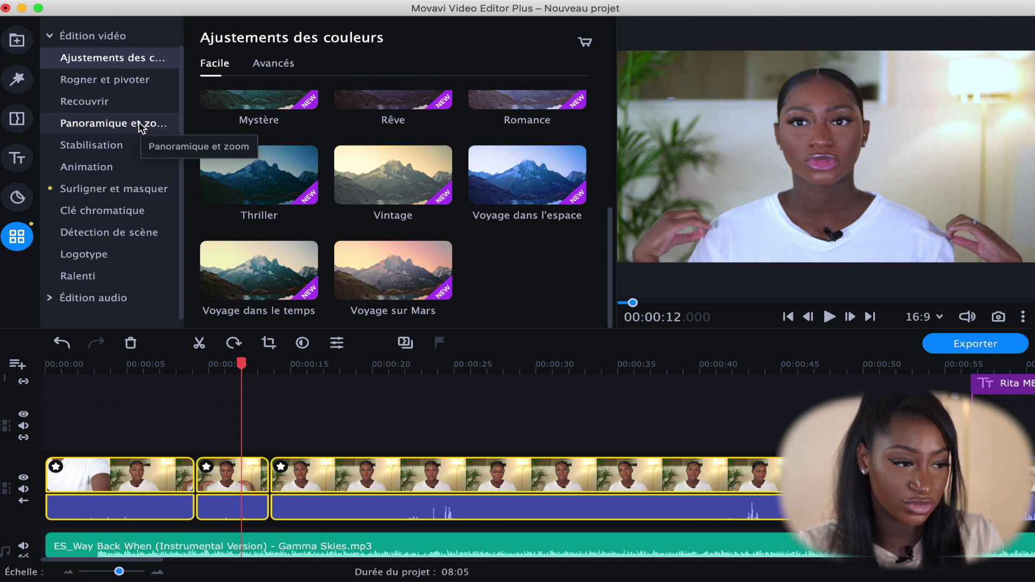
left_click(142, 128)
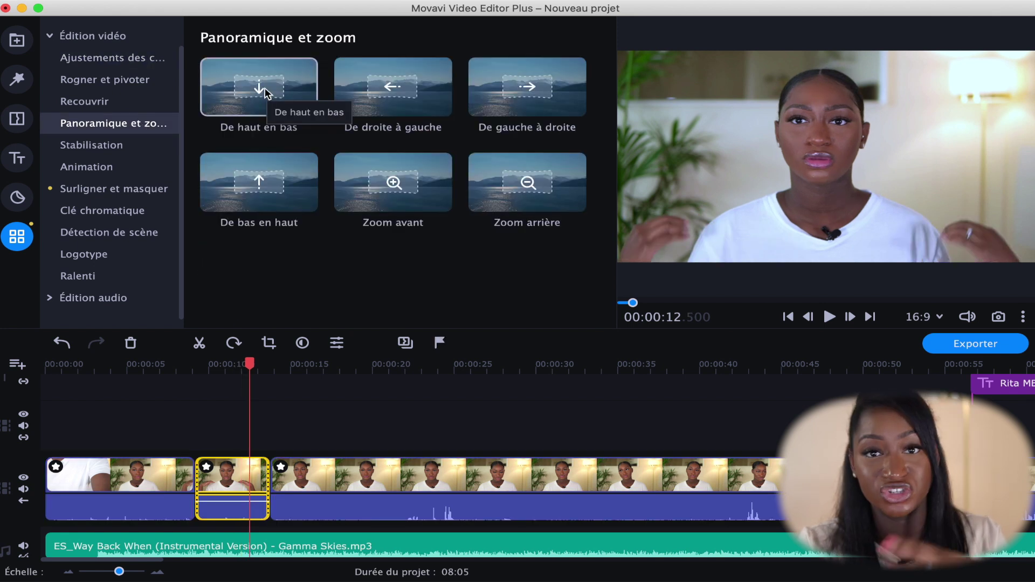
left_click(264, 87)
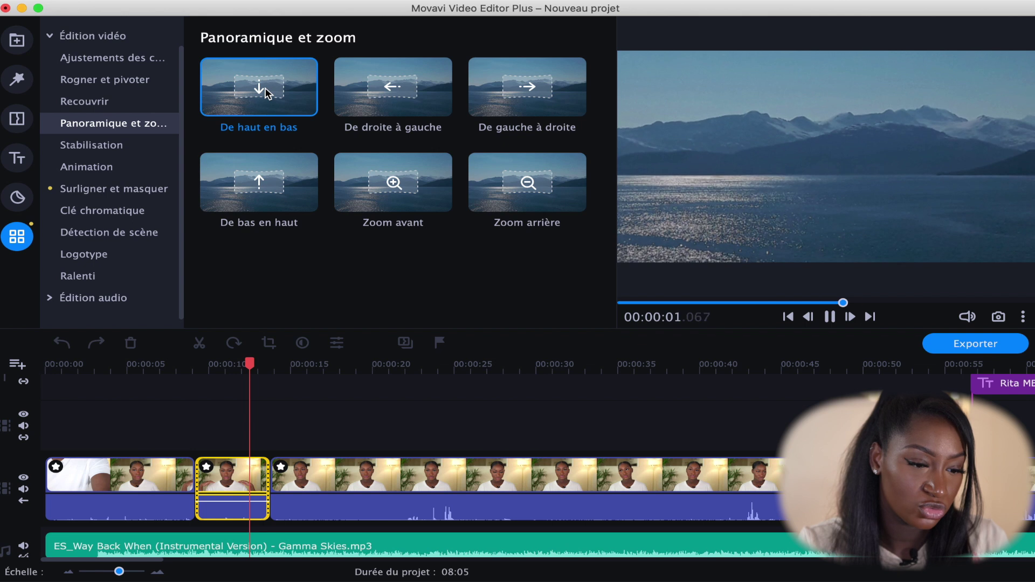
left_click(396, 192)
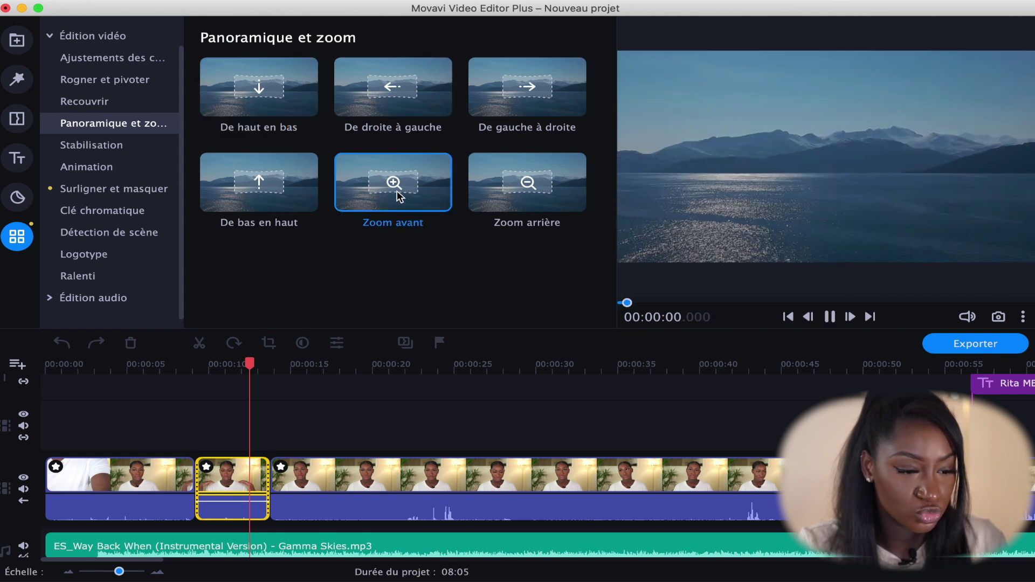
left_click(502, 192)
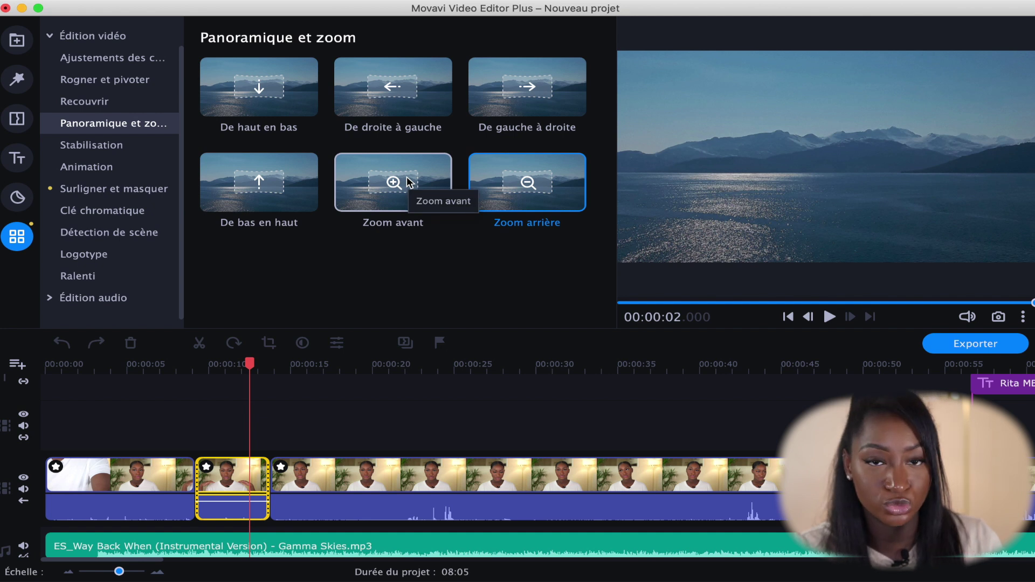
- Apply the Zoom avant effect to the short second clip on the video track and play it back
left_click(409, 182)
left_click_drag(225, 429, 233, 469)
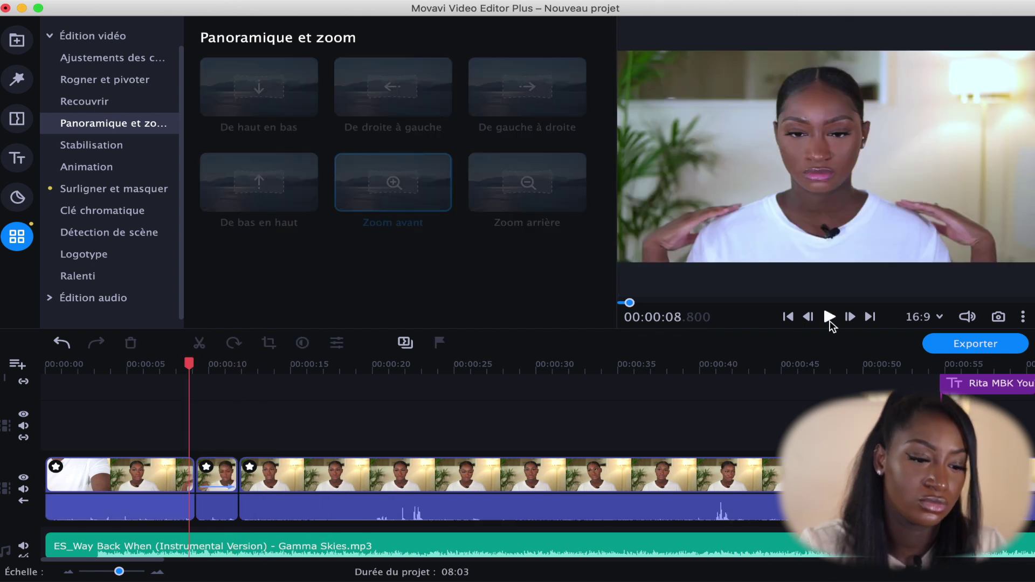
left_click(829, 318)
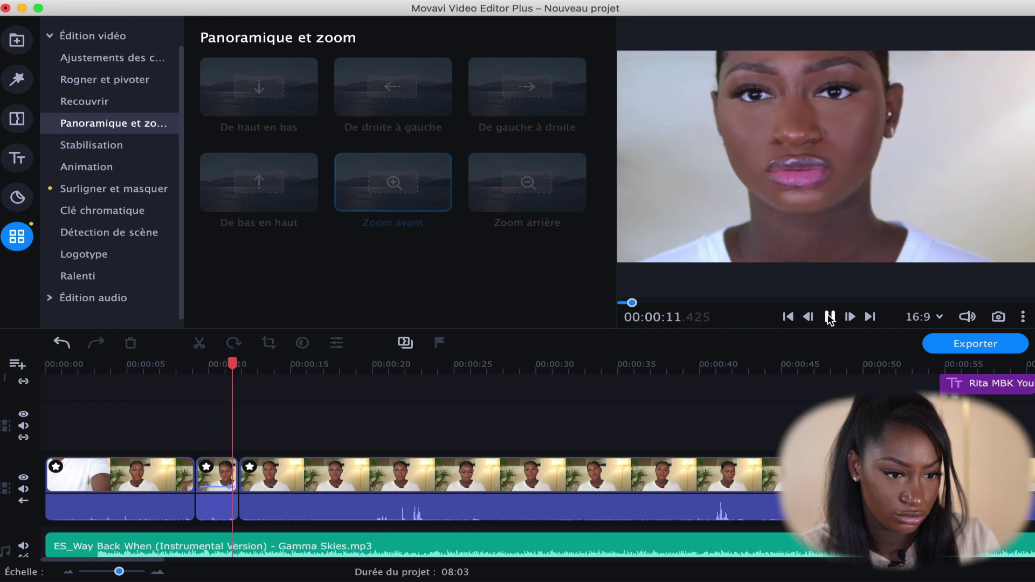
left_click(830, 319)
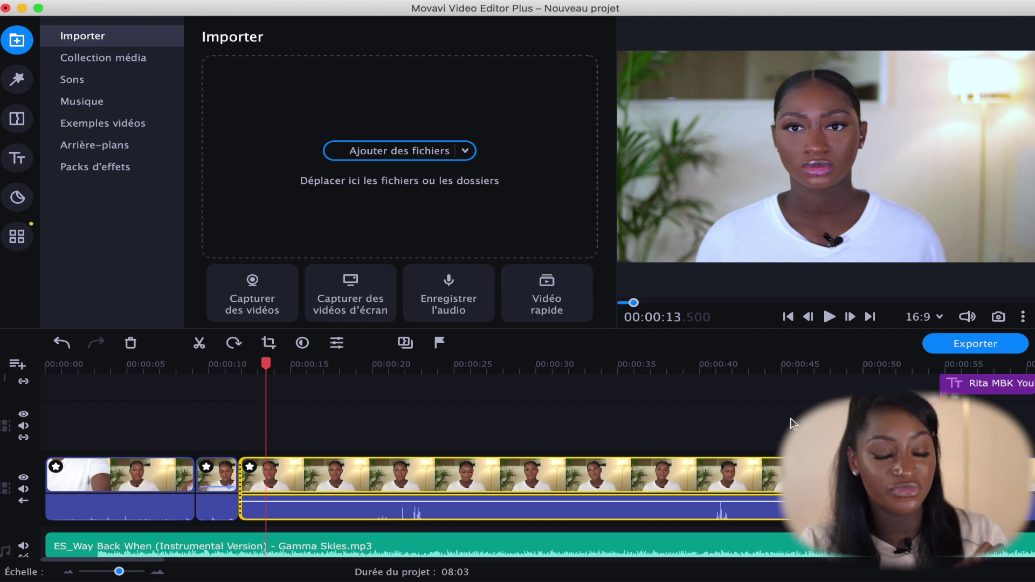
- Add the Subscribe – light 1 end screen from the intro videos after the last clip on the video track
scroll(792, 424, "down", 5)
left_click(475, 411)
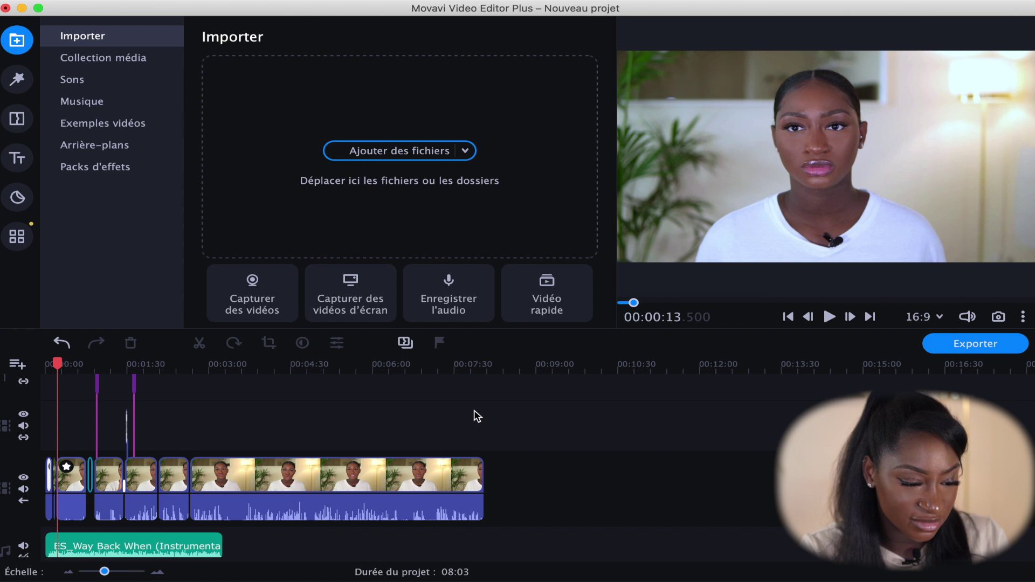
left_click_drag(58, 364, 422, 370)
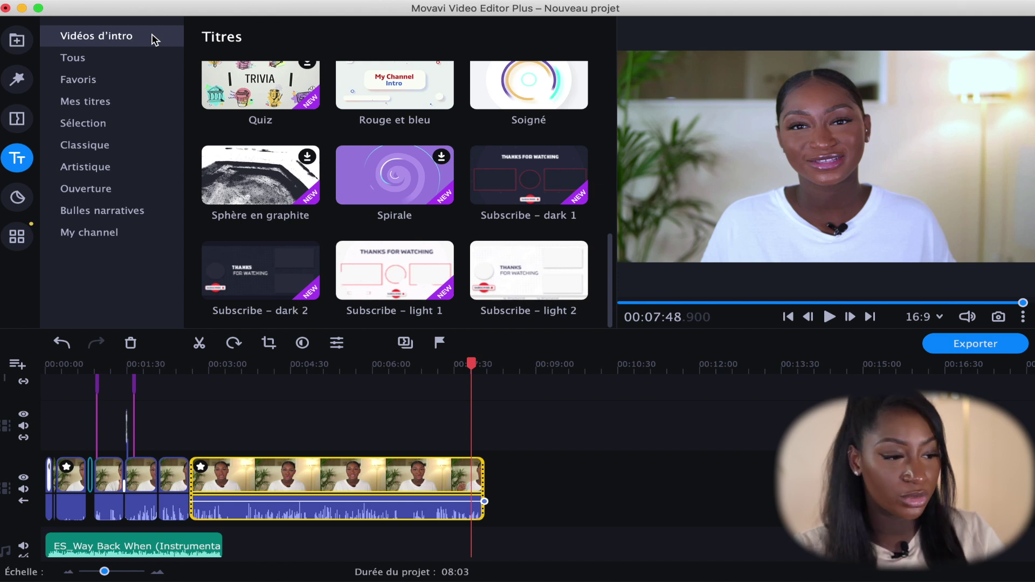
scroll(411, 237, "down", 1)
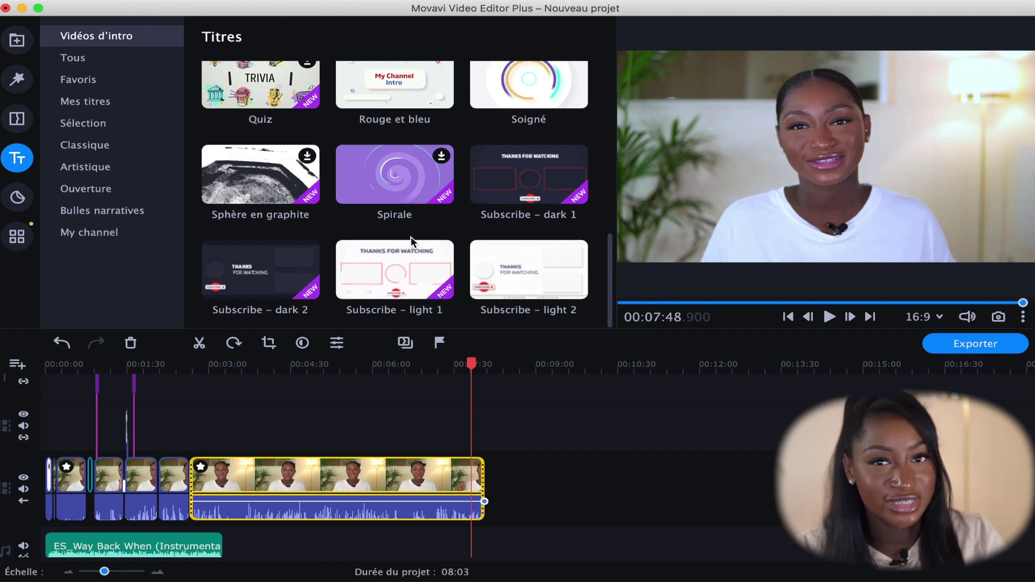
left_click_drag(412, 244, 420, 417)
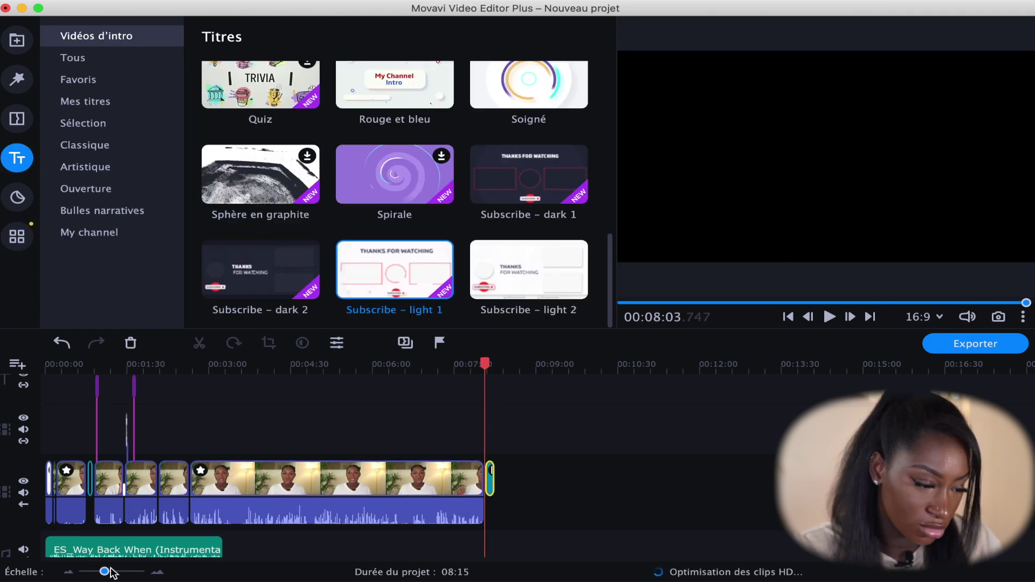
- Open the end screen for editing and replace the placeholder on its IG line with the creator's Instagram handle
left_click_drag(111, 573, 117, 574)
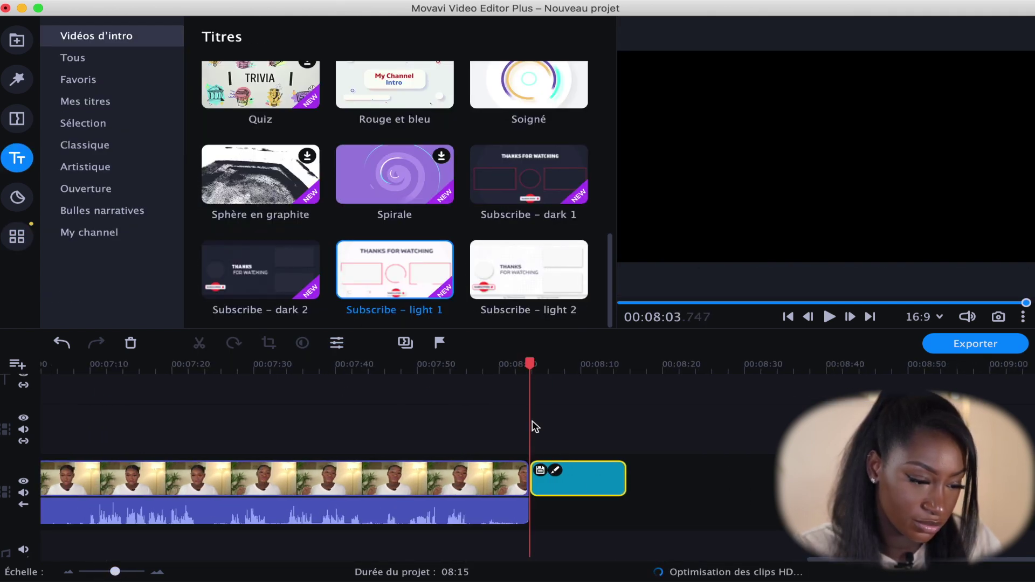
left_click(555, 472)
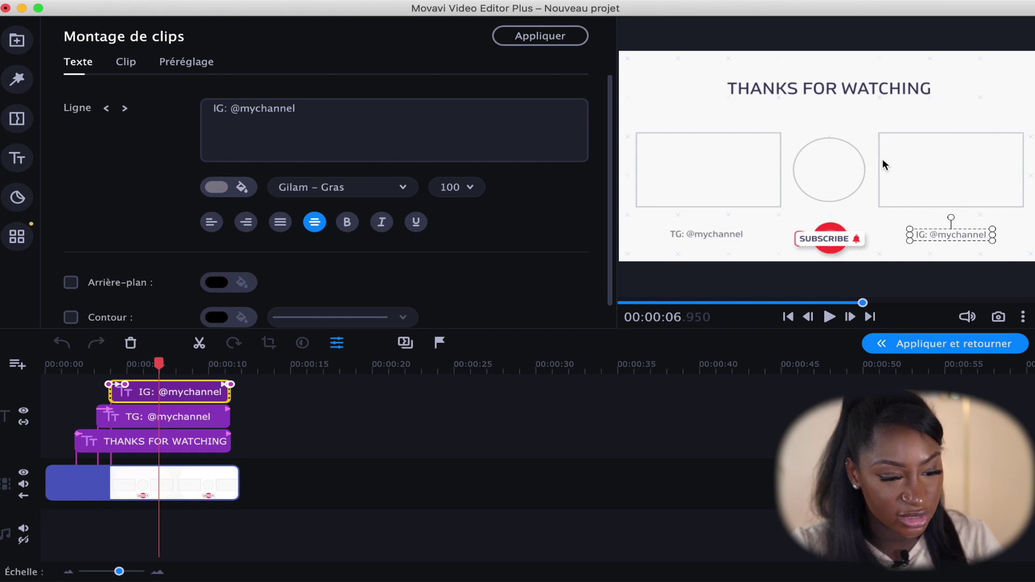
left_click(243, 108)
double_click(249, 110)
type("Rita_Mbk")
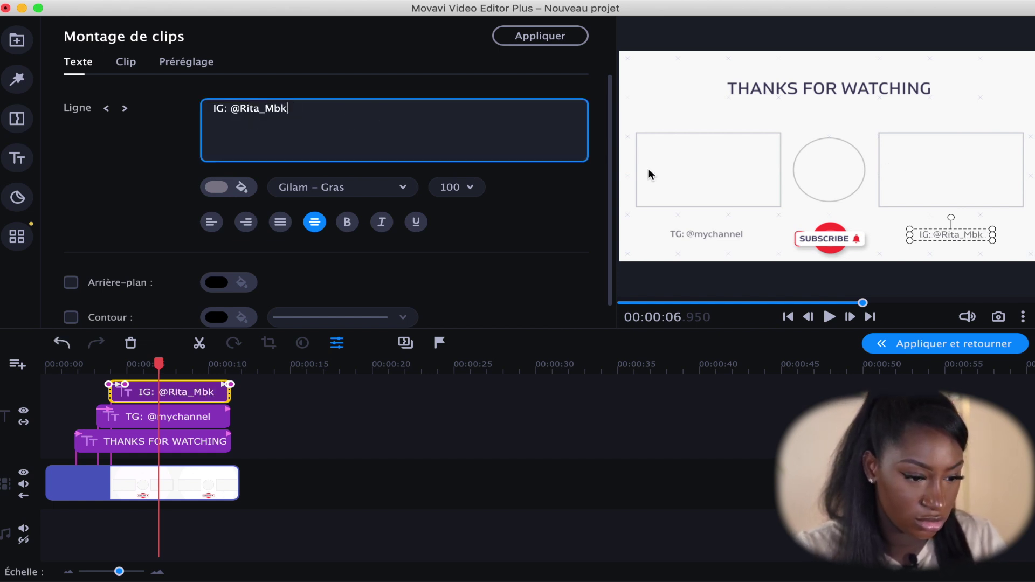
- Replace the end screen's THANKS FOR WATCHING heading with "MERCI D'AVOIR REGARDÉ LA VDÉO !"
type("MERCI")
type(" D'")
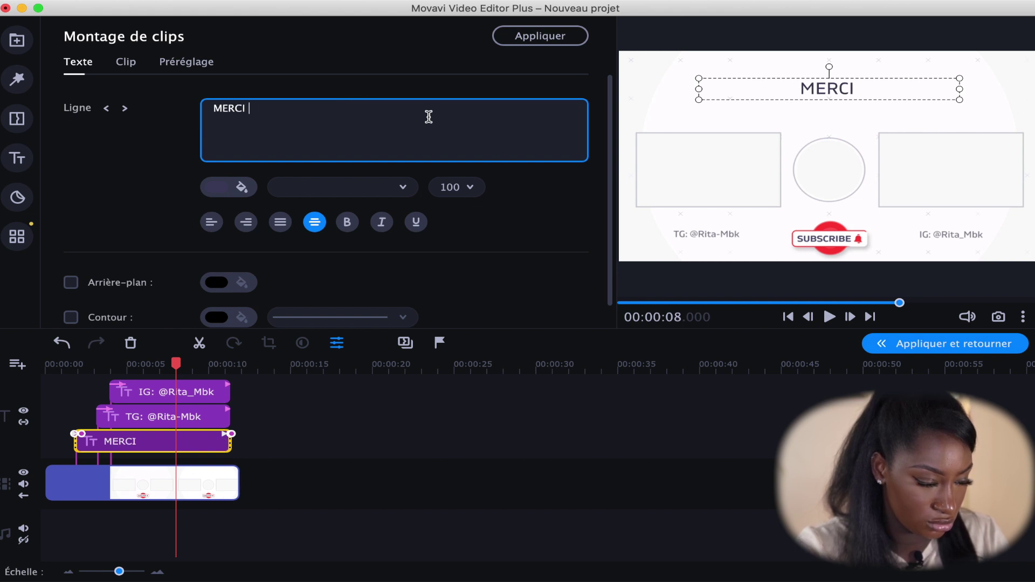
type("AVOIR REAG")
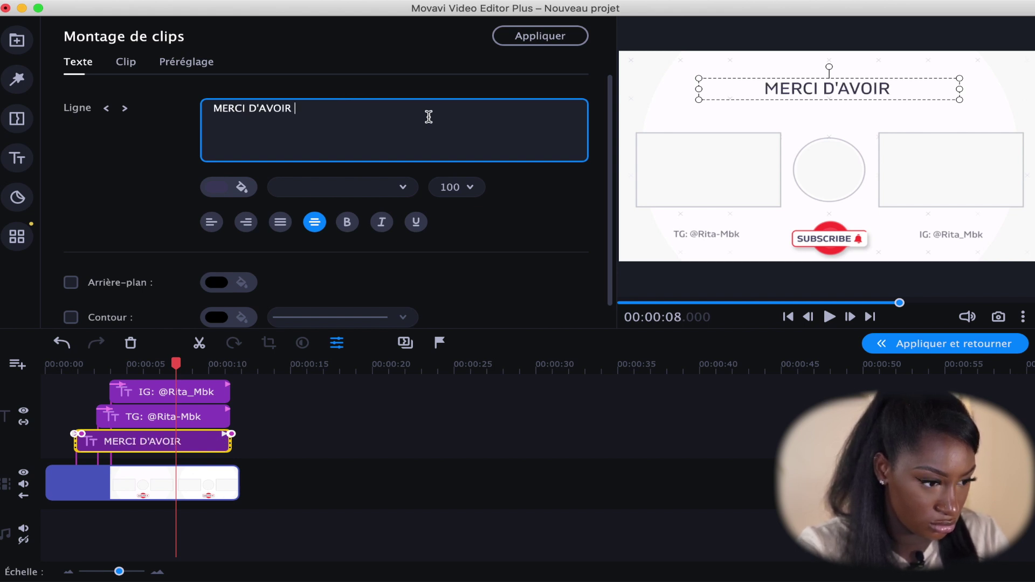
type("DER")
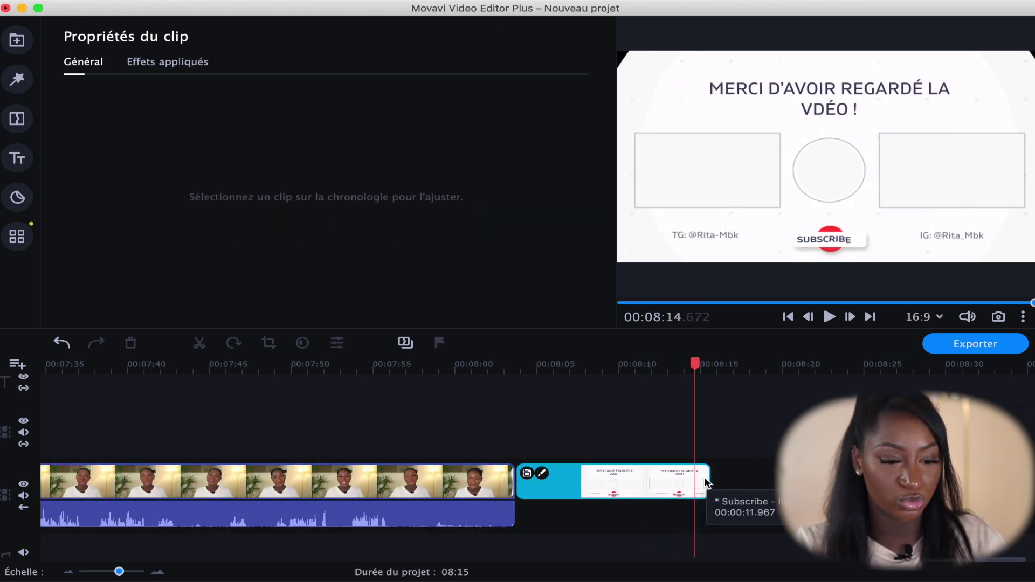
- Set up the export to the computer with the title TutorielMovavi, Maximale quality and the MOV format
left_click(975, 344)
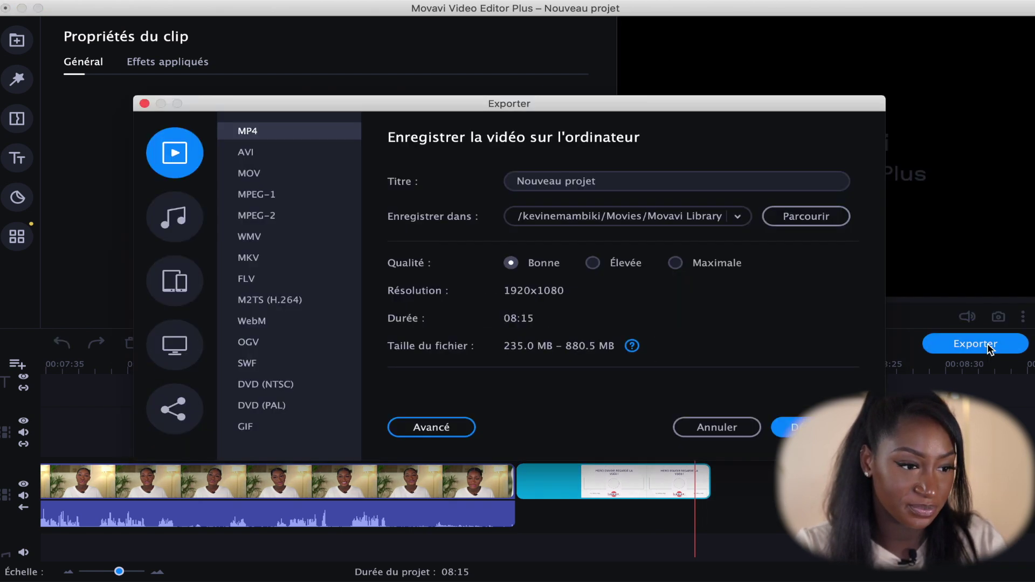
left_click(620, 180)
key("super+a")
type("Tutoriel")
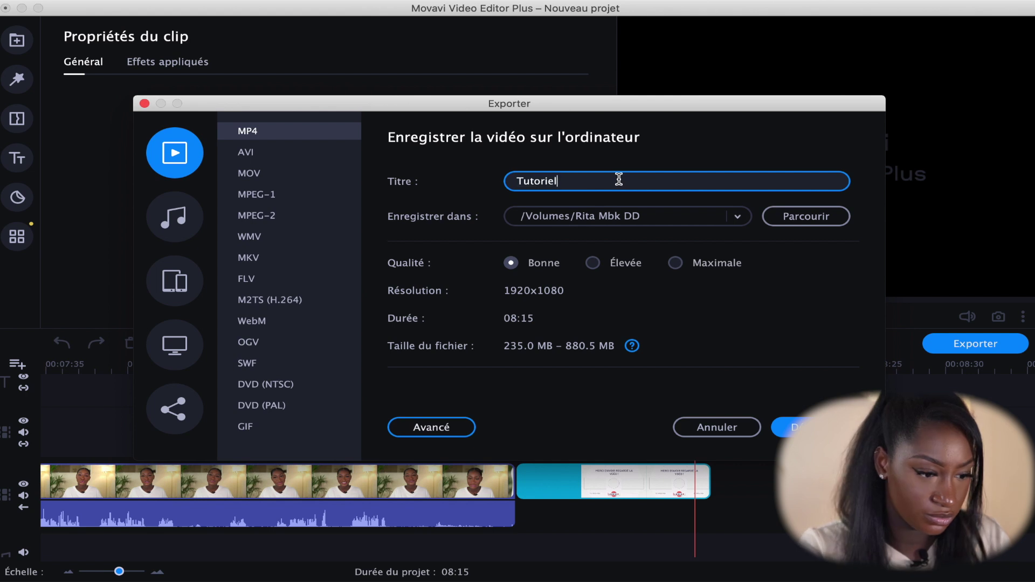
type("Movavi")
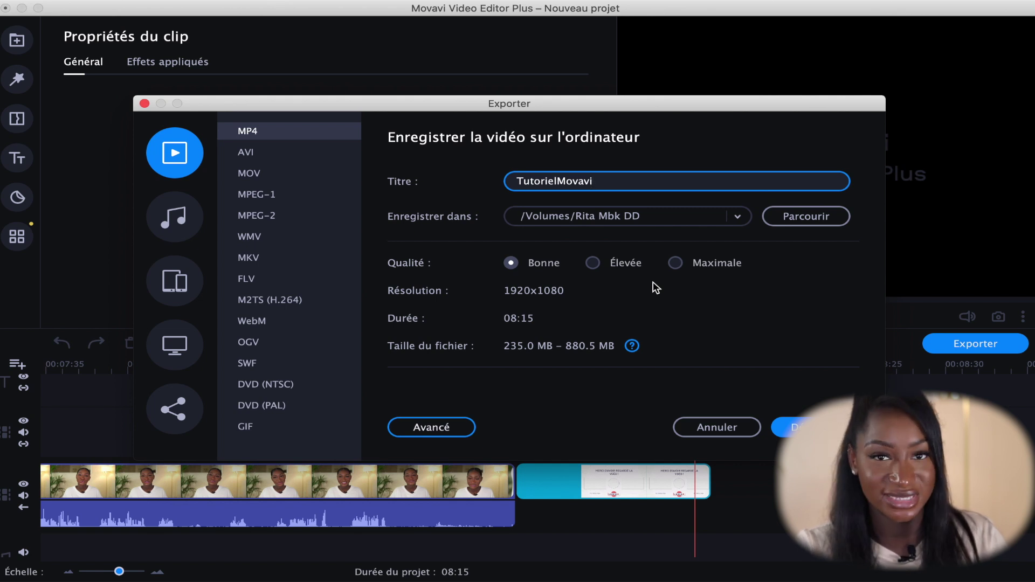
left_click(676, 263)
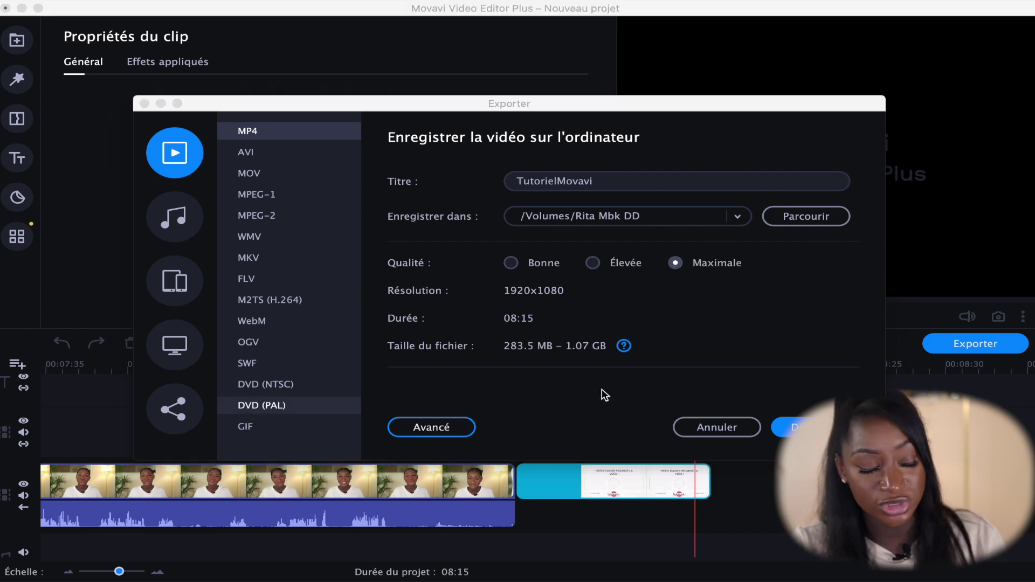
left_click(302, 173)
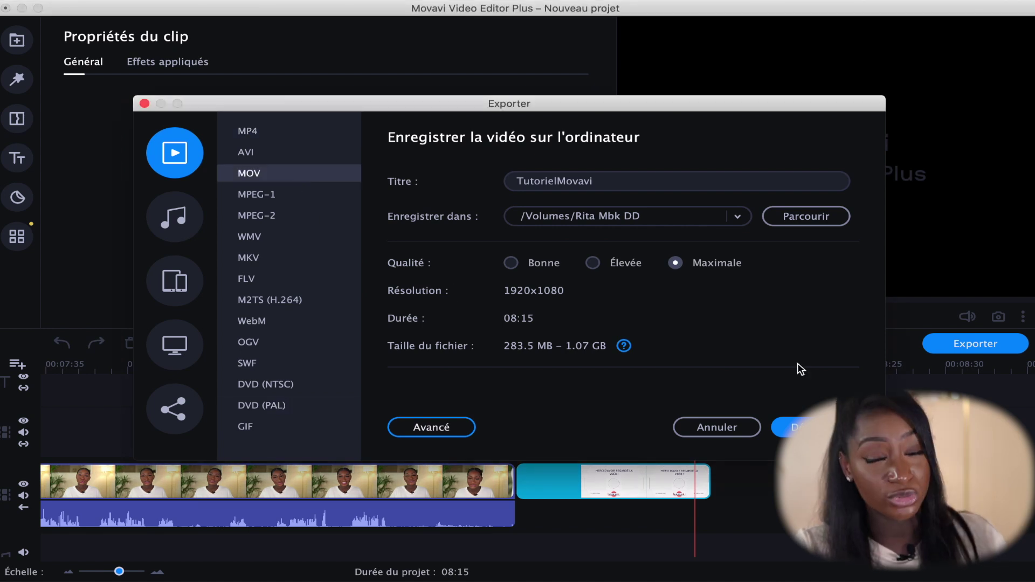